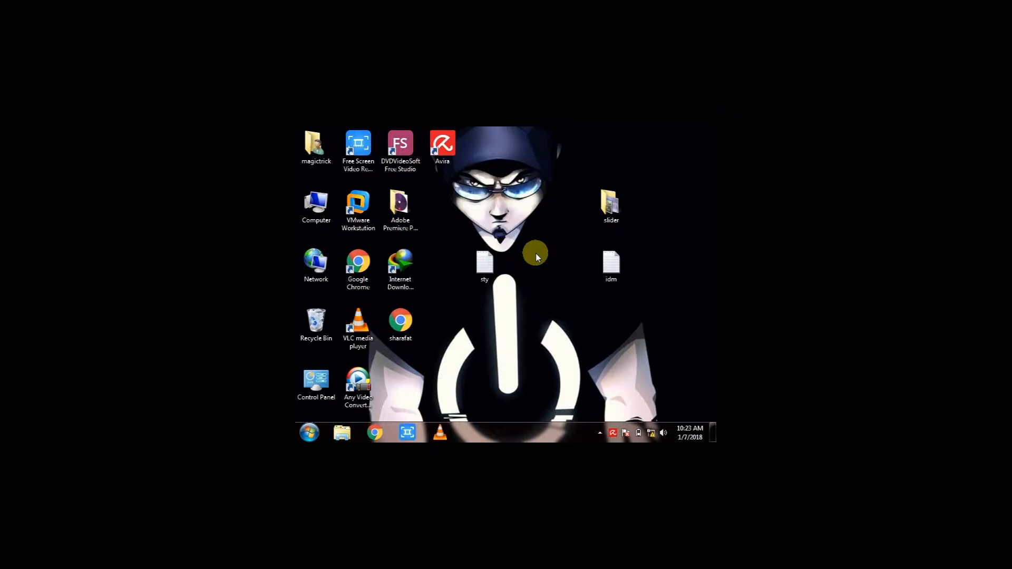
Launch Universal-USB-Installer-1.9.7.8 from Local Disk (E:) and accept its license agreement
left_click(318, 208)
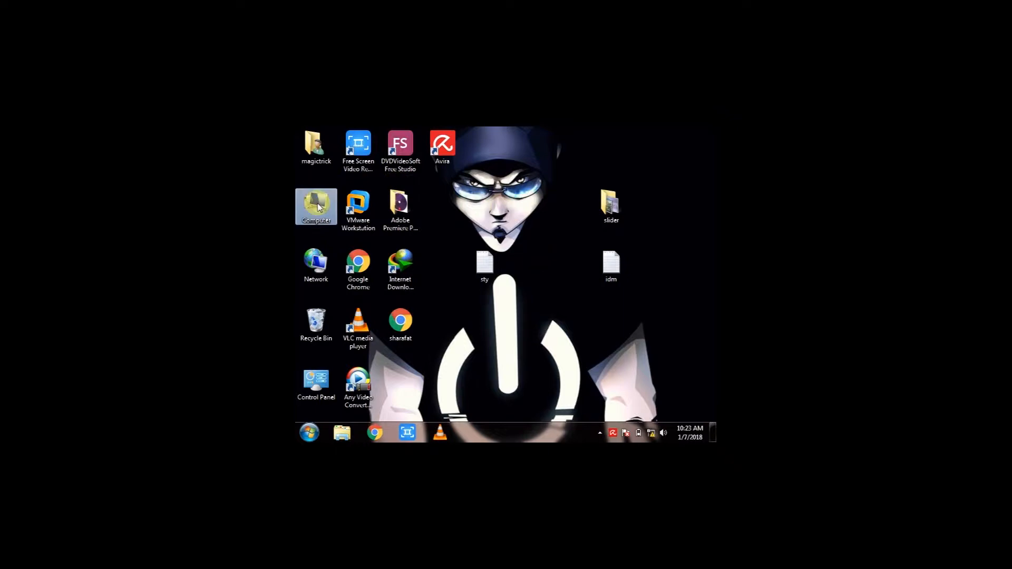
double_click(318, 207)
double_click(489, 237)
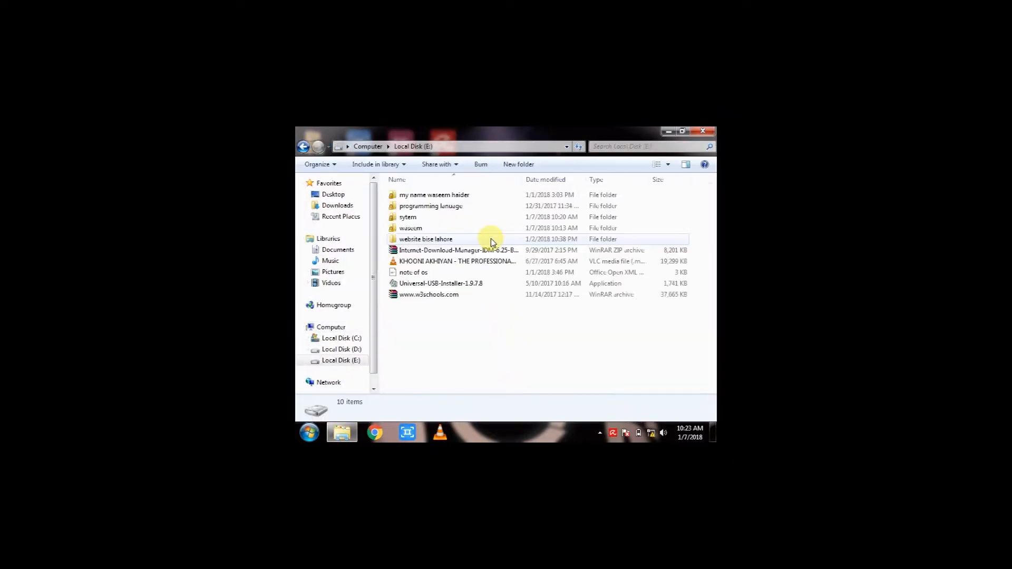
left_click(432, 284)
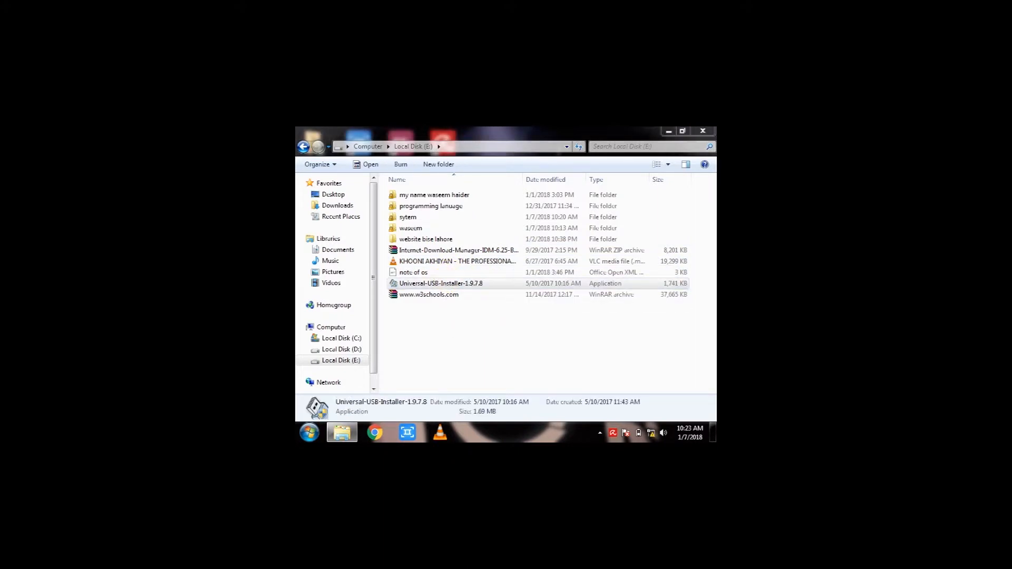
double_click(627, 285)
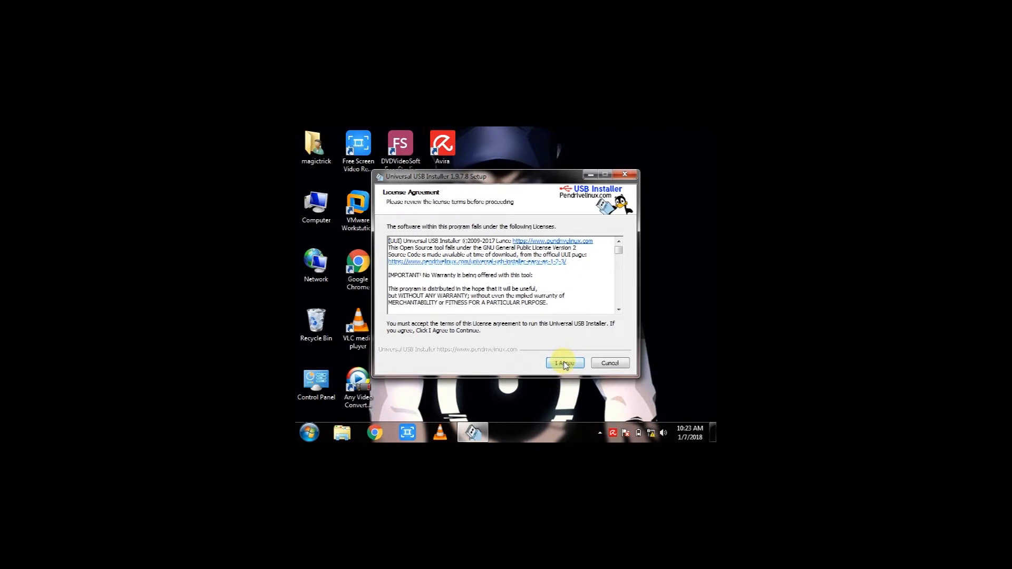
left_click(564, 364)
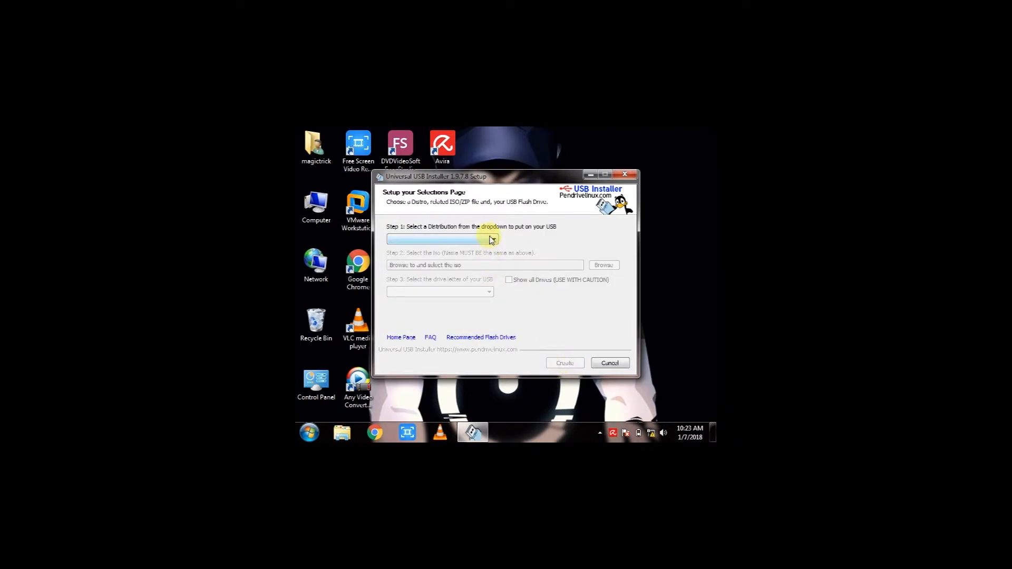
Choose Windows 7 Installer as the distribution to put on the USB drive
left_click(489, 240)
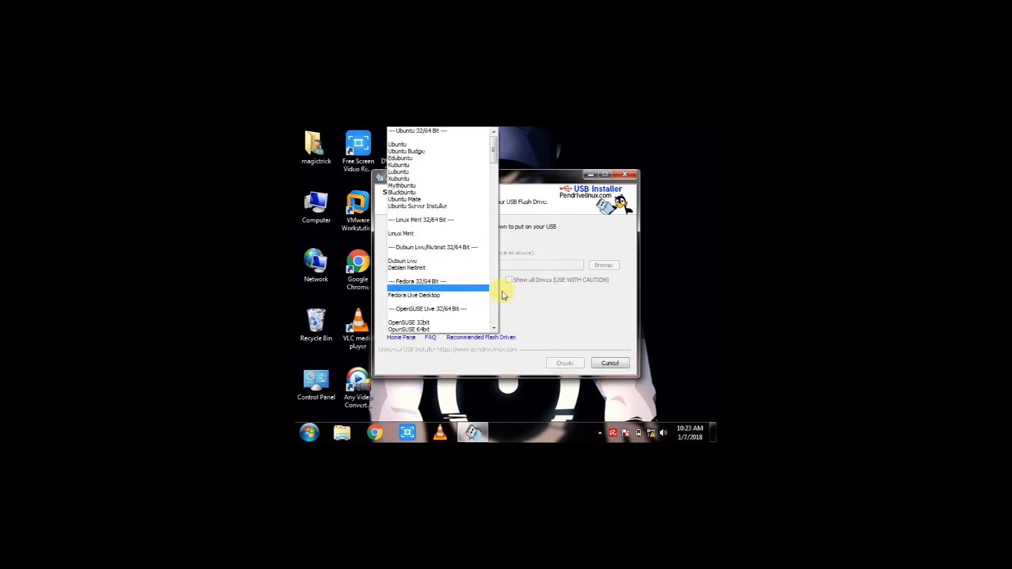
left_click(575, 324)
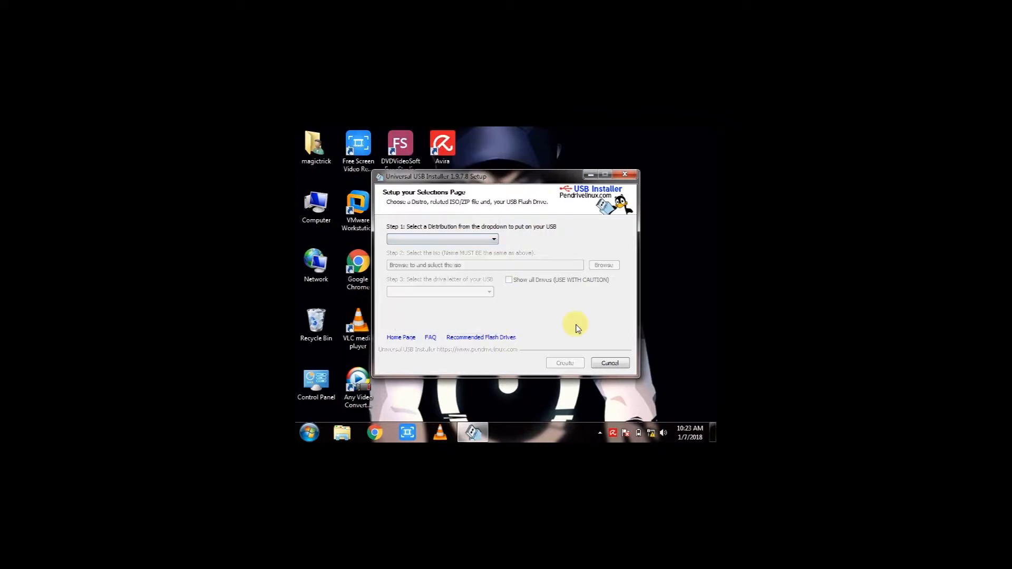
left_click(492, 241)
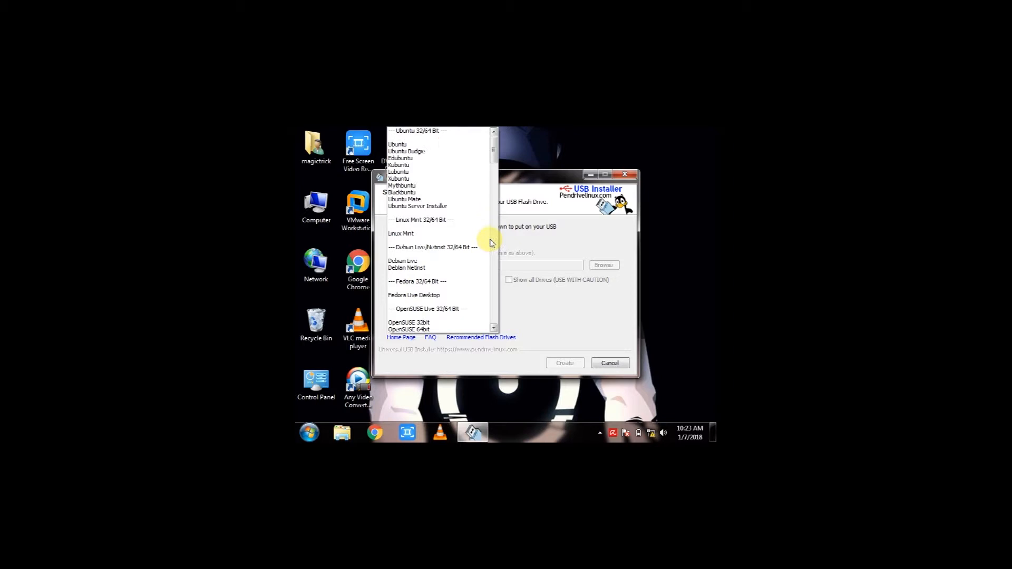
left_click_drag(493, 148, 505, 314)
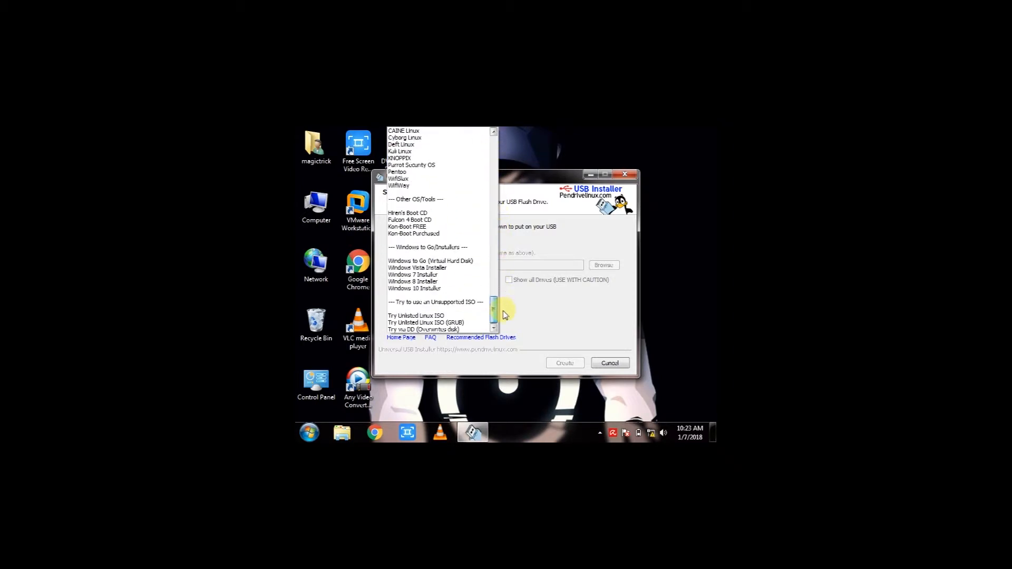
left_click(457, 276)
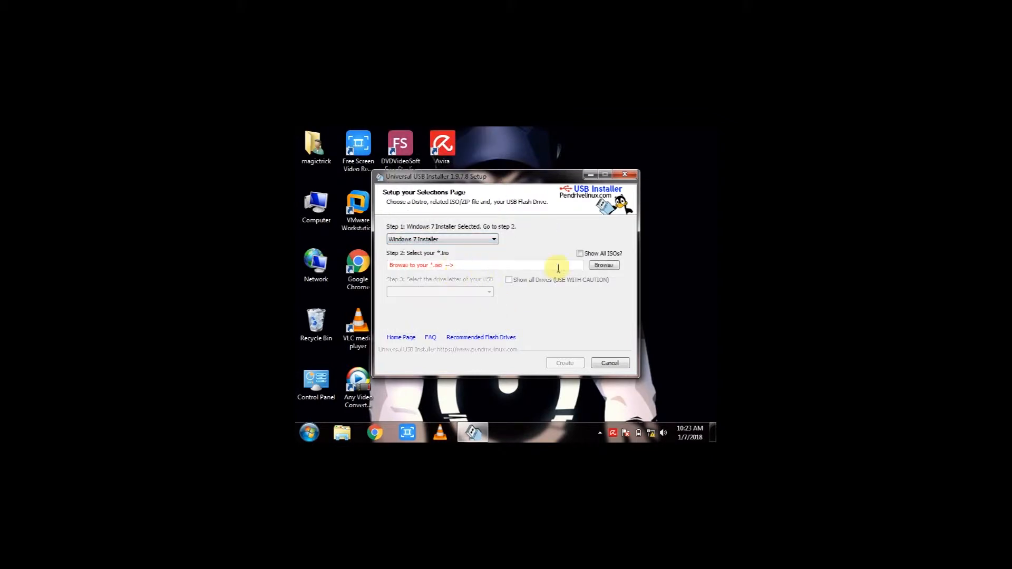
Browse Local Disk (E:) for the installation image and select vLite.iso
left_click(604, 266)
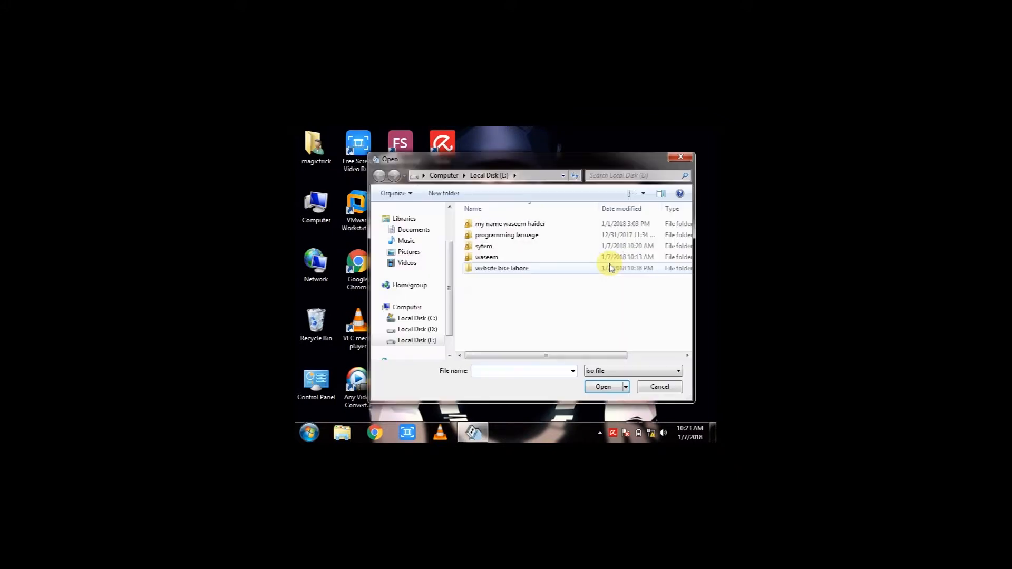
double_click(487, 258)
double_click(488, 268)
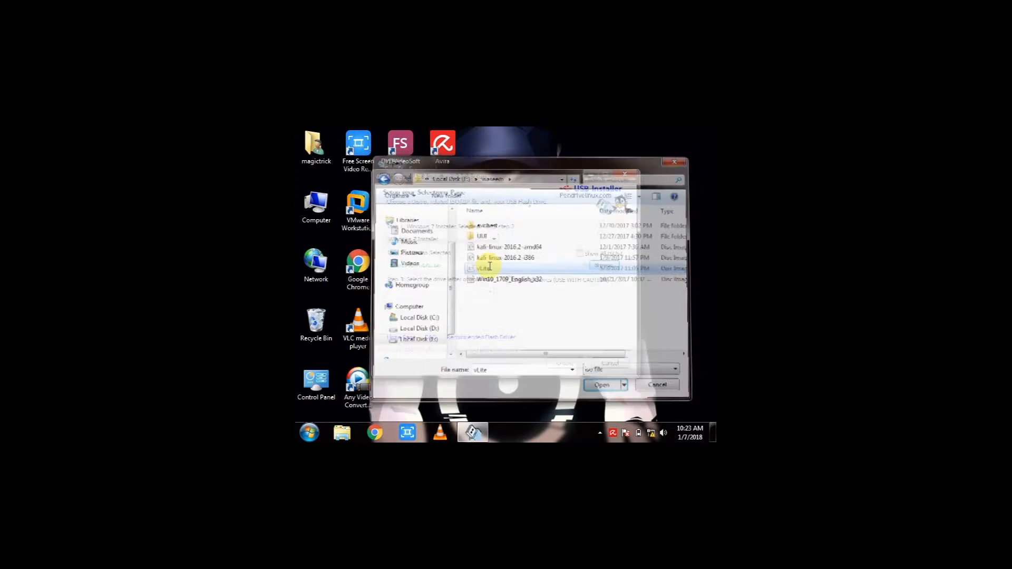
Turn on showing all drives and check the drive letter list for the USB flash drive
left_click(509, 281)
left_click(509, 281)
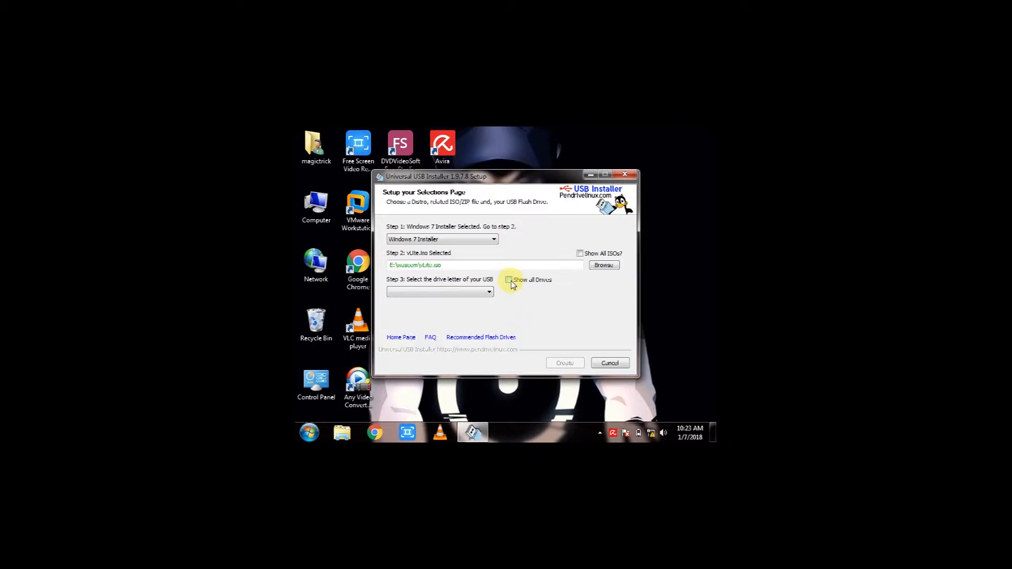
left_click(510, 281)
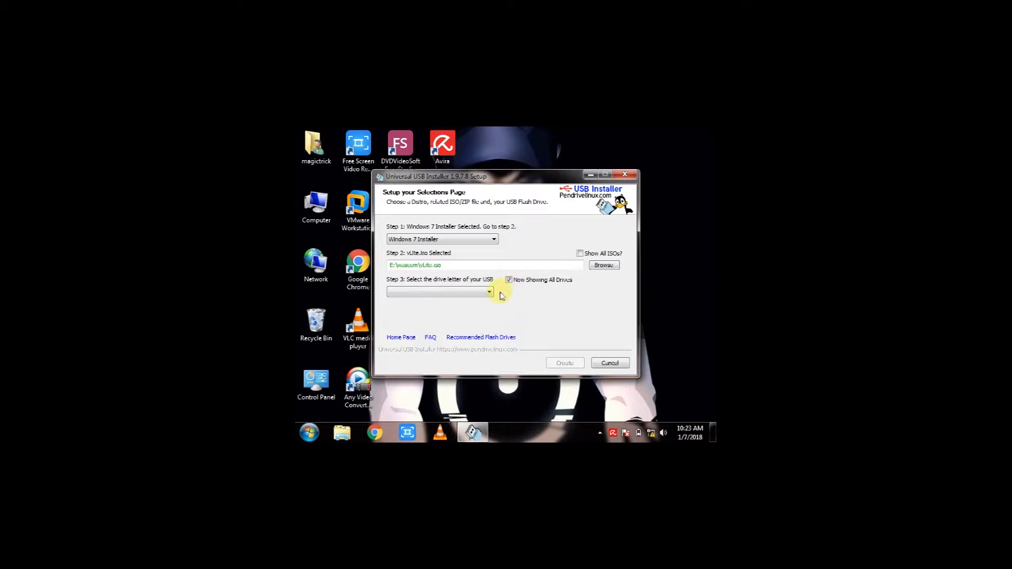
left_click(491, 292)
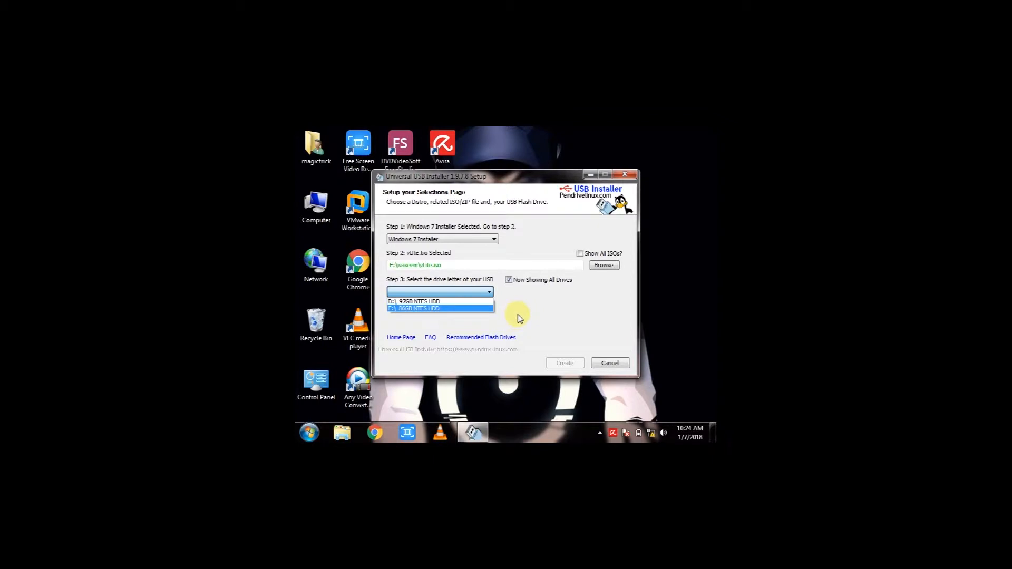
left_click(545, 305)
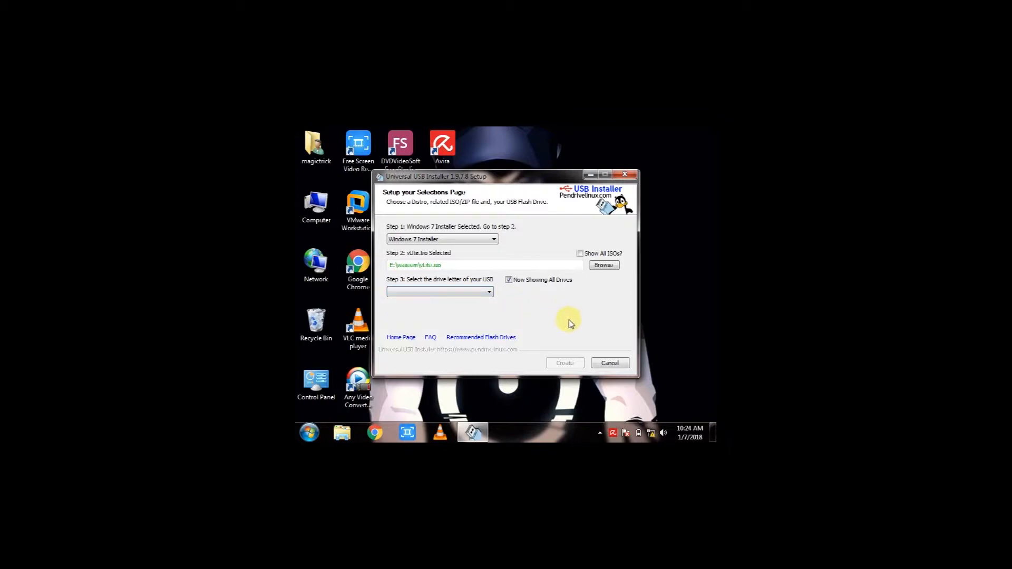
Refresh the desktop and dismiss the AutoPlay window for the USB drive (G:)
right_click(712, 227)
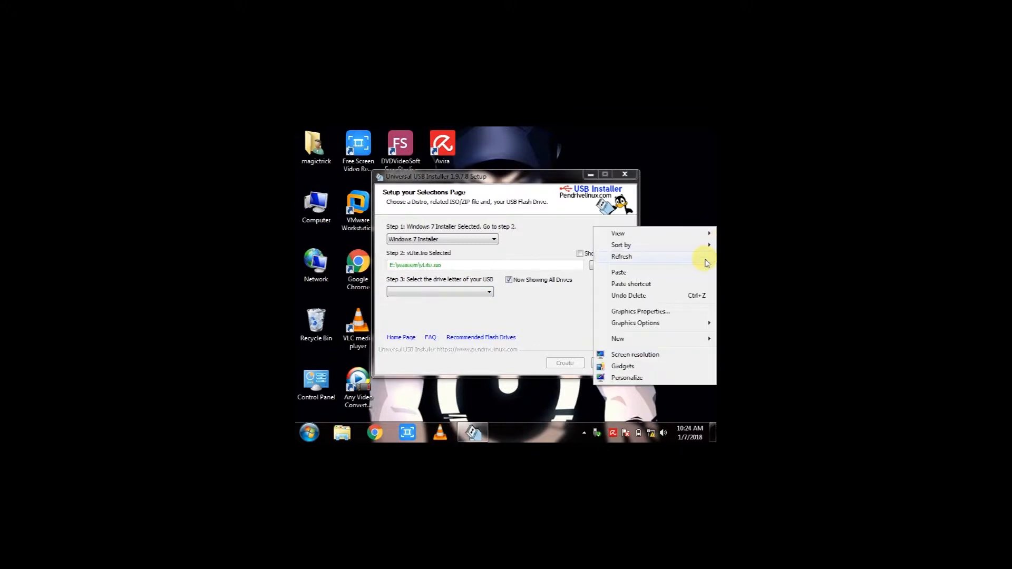
left_click(704, 258)
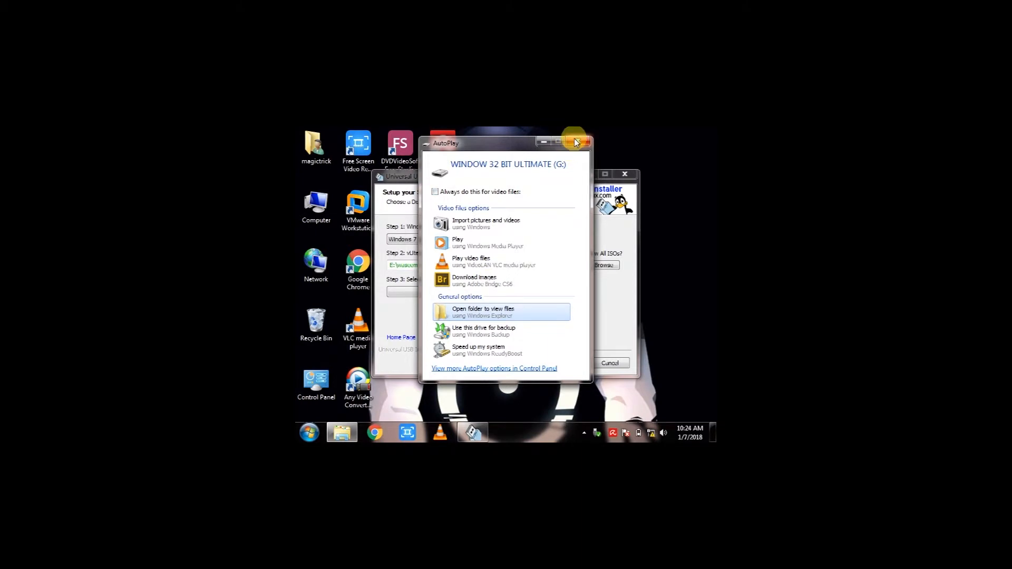
left_click(576, 142)
Start a quick format of the removable drive (G:) as NTFS with 4096-byte allocation units
double_click(316, 206)
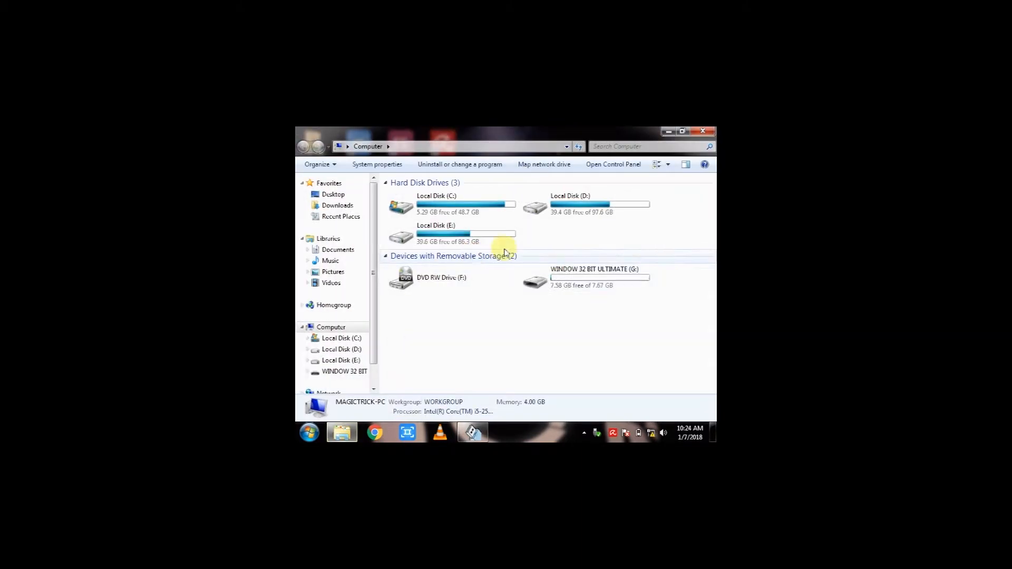
right_click(562, 276)
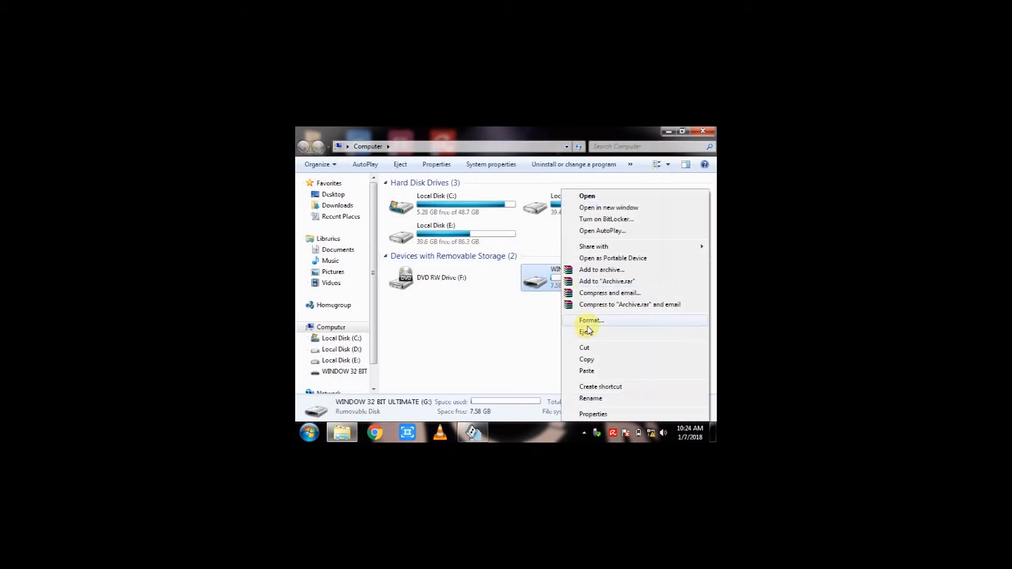
left_click(586, 321)
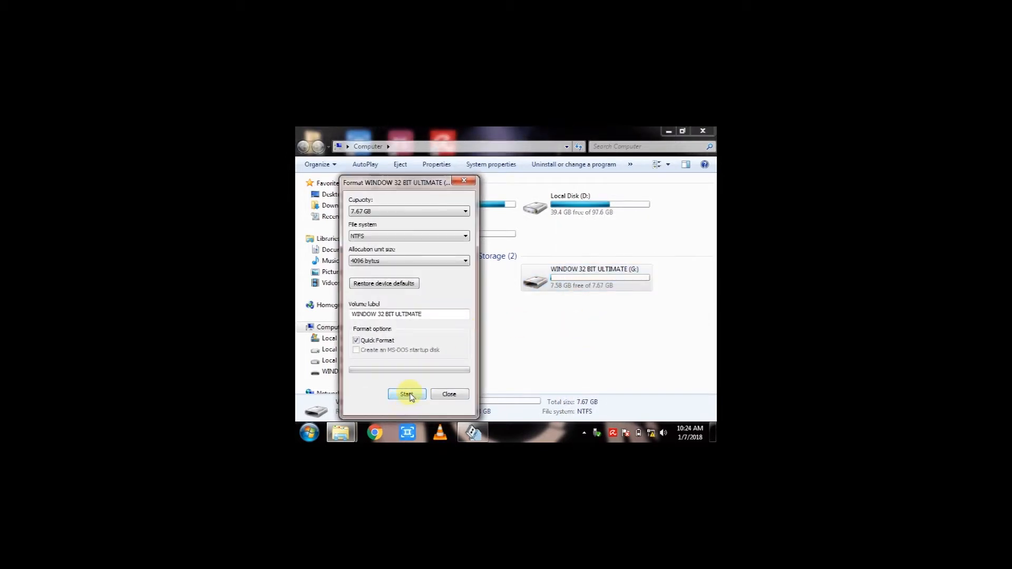
left_click(406, 395)
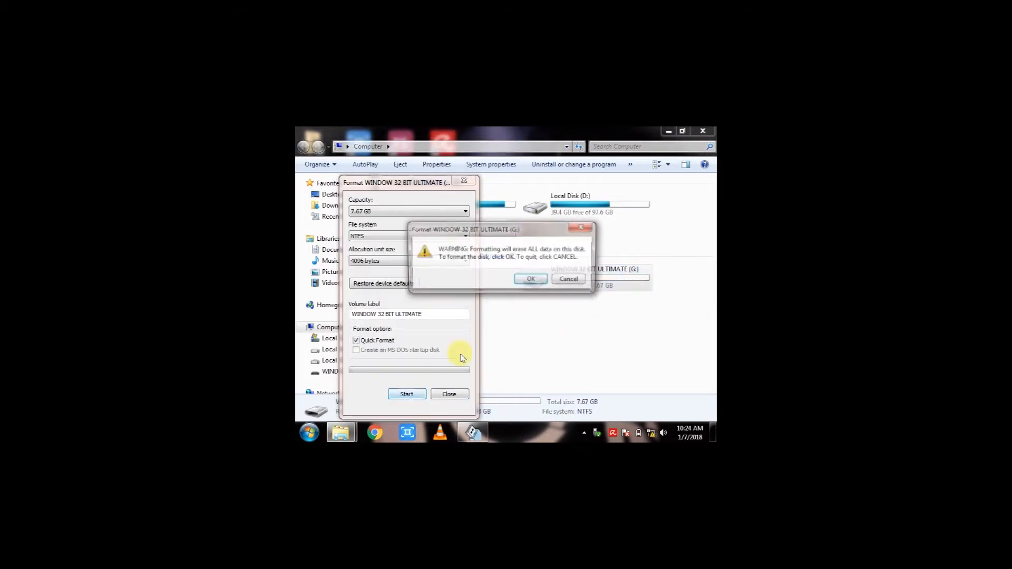
left_click(533, 280)
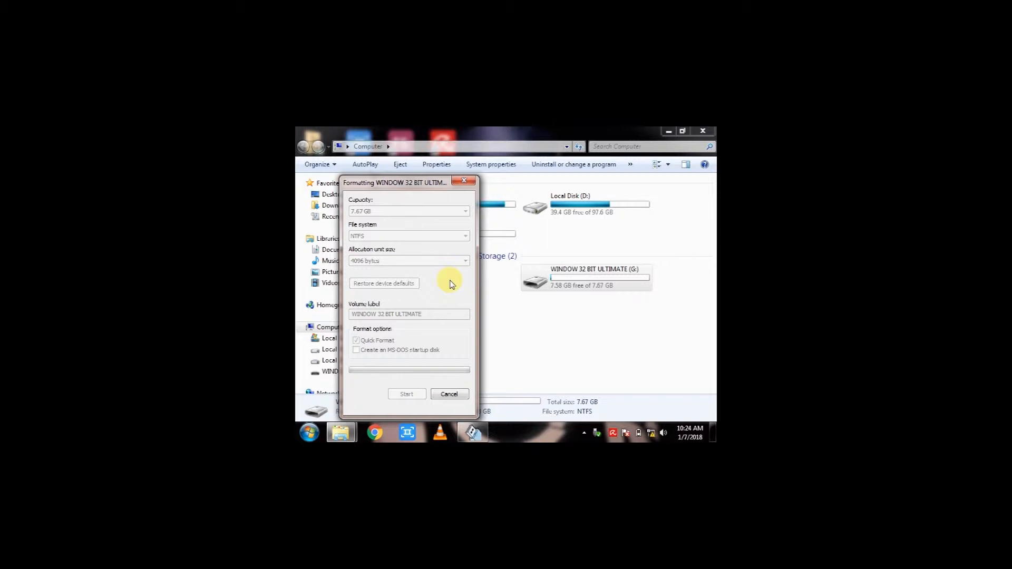
Switch to the USB installer and check whether its drive letter list offers the USB drive
left_click(474, 435)
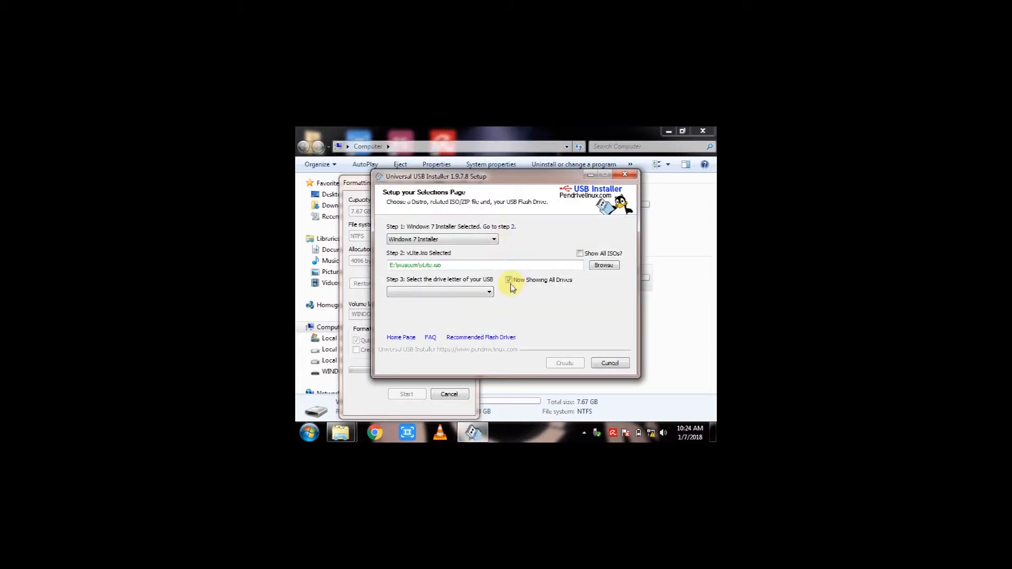
left_click(489, 292)
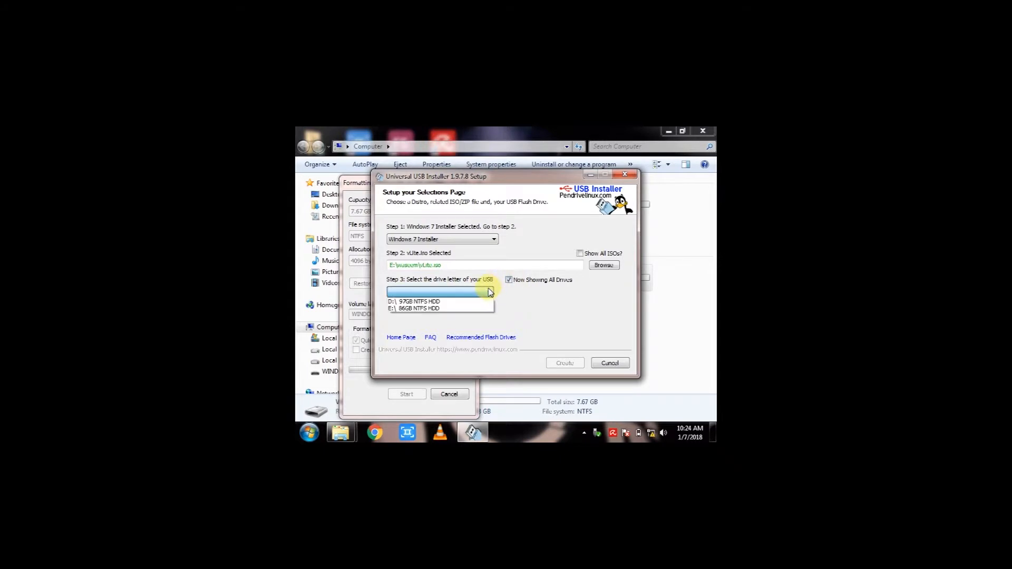
left_click(509, 280)
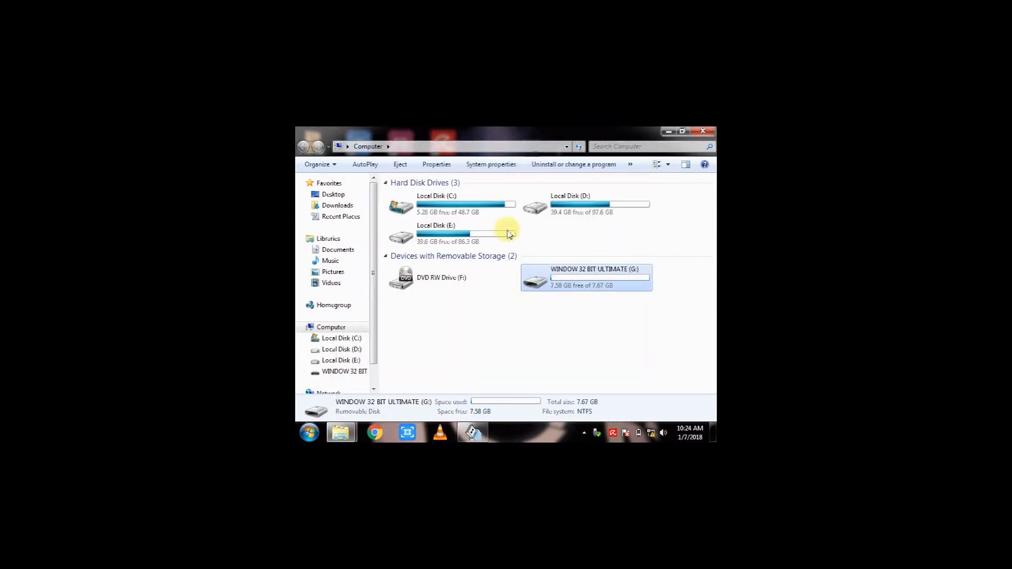
Return to the drive format window, acknowledge the completed format and close the window
mouse_move(341, 433)
left_click(463, 361)
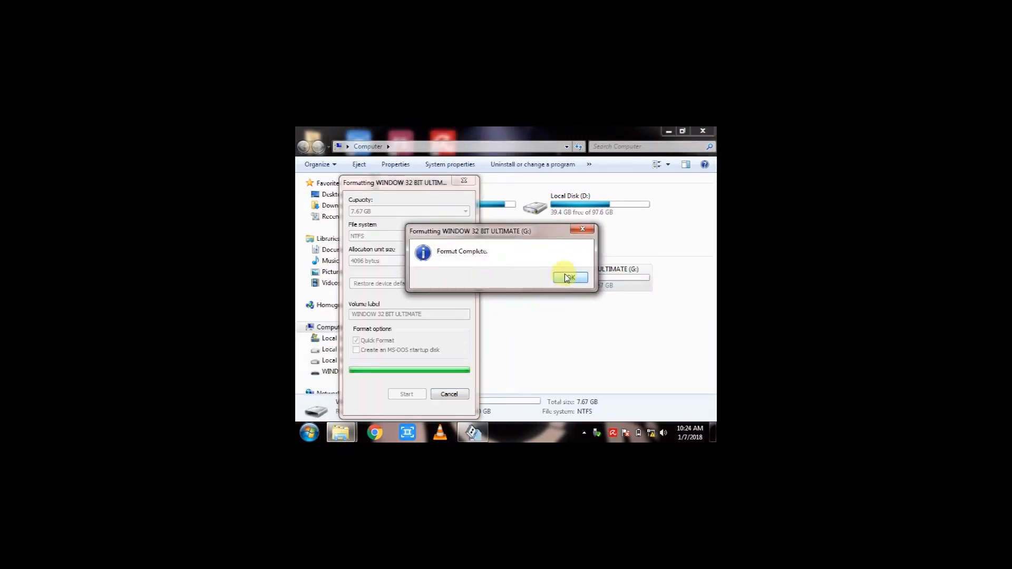
left_click(567, 276)
left_click(448, 394)
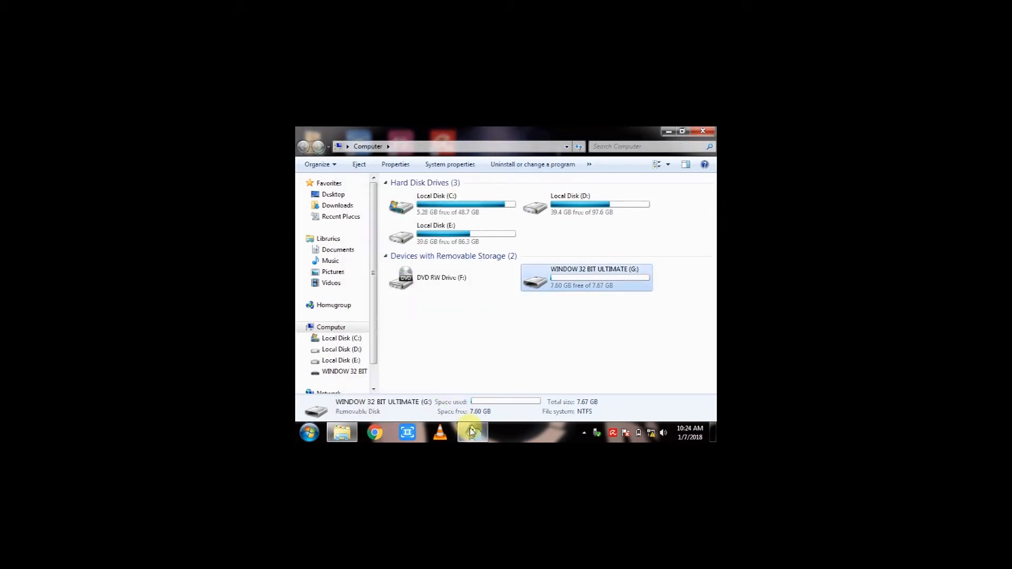
Switch to the USB installer and recheck its drive letter list for the freshly formatted USB drive
left_click(471, 431)
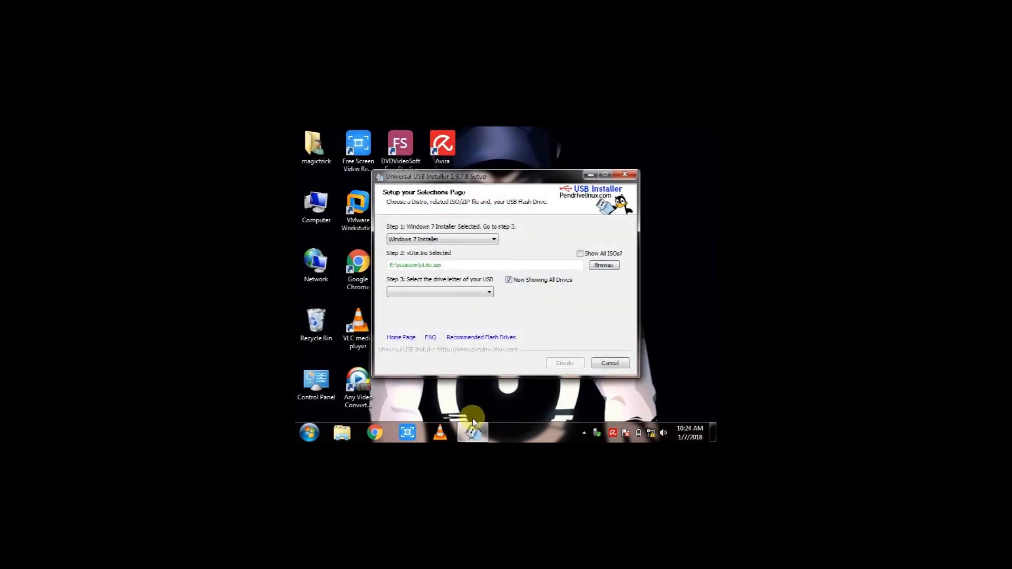
left_click(479, 292)
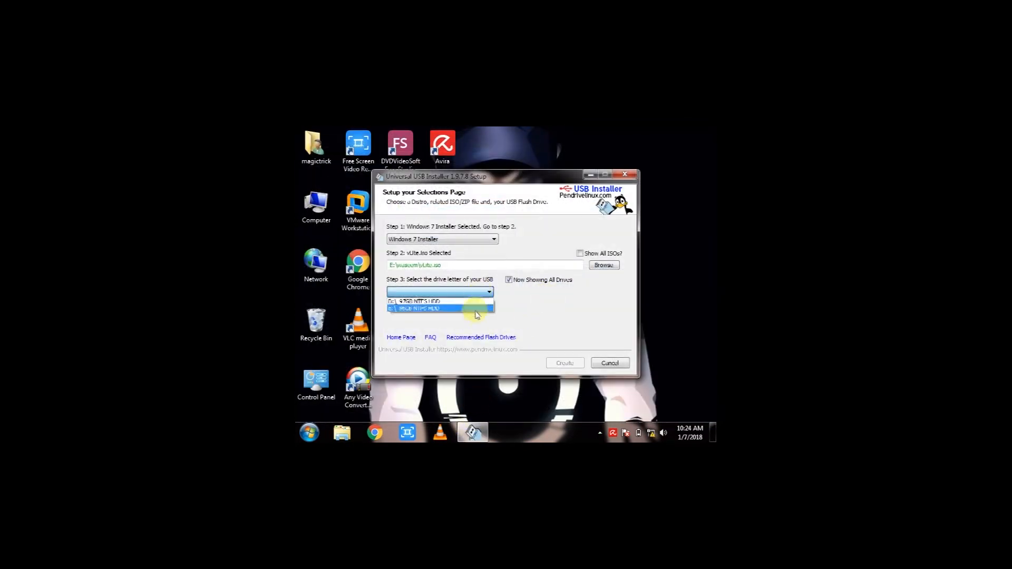
left_click(513, 322)
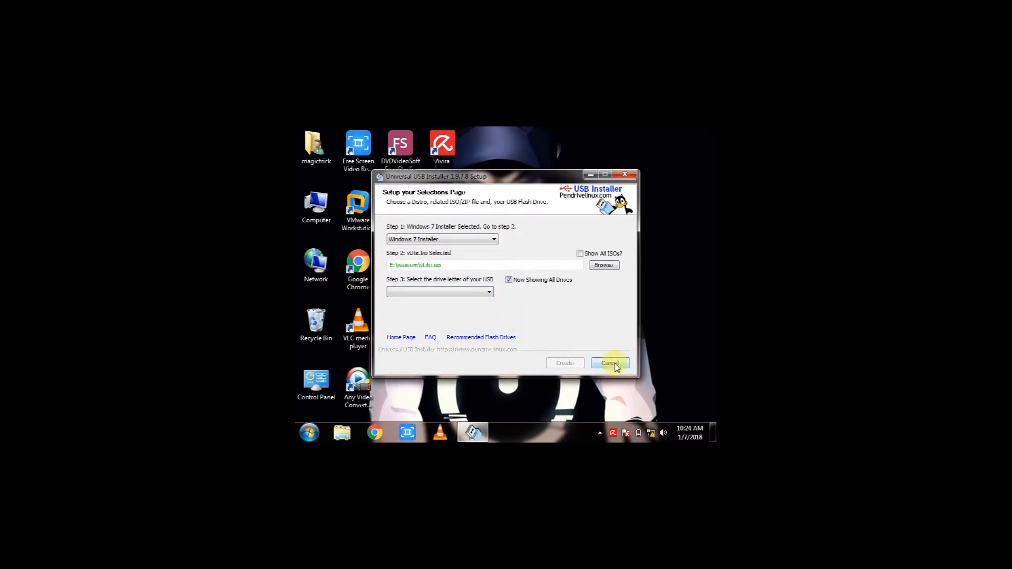
Cancel the installer setup, relaunch Universal-USB-Installer-1.9.7.8 from Local Disk (E:), and close the file window
left_click(612, 364)
double_click(316, 205)
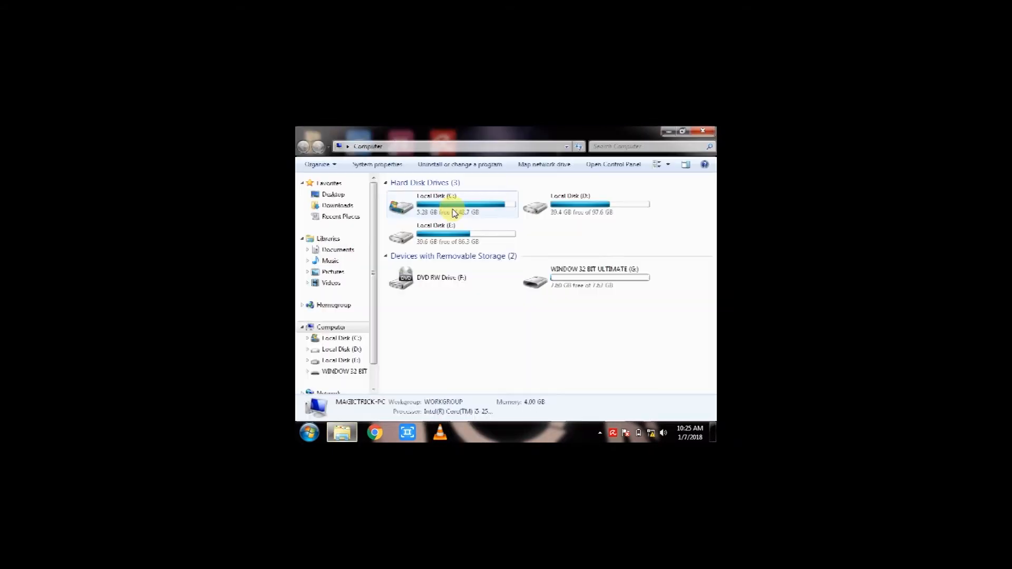
double_click(475, 232)
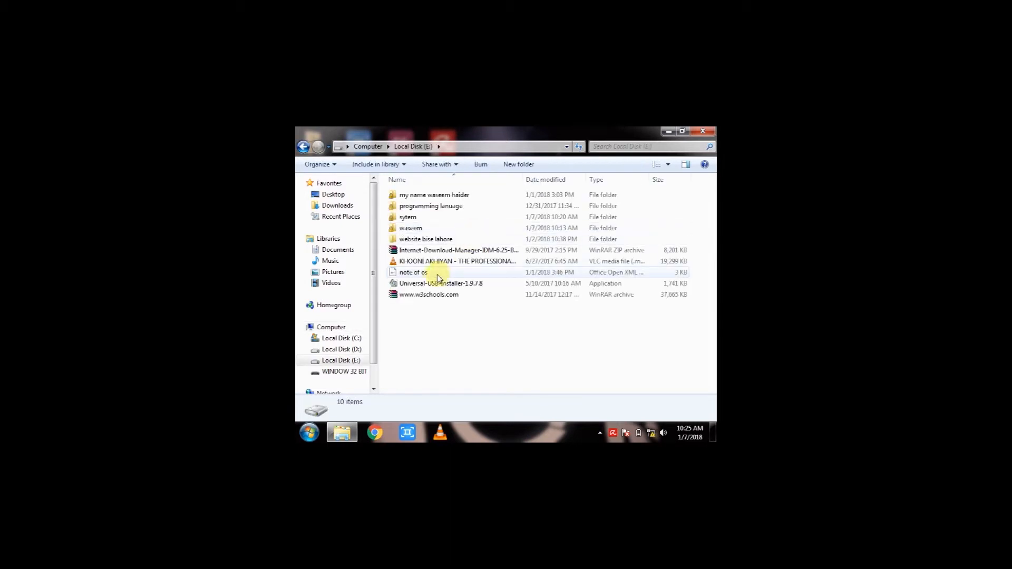
left_click(422, 284)
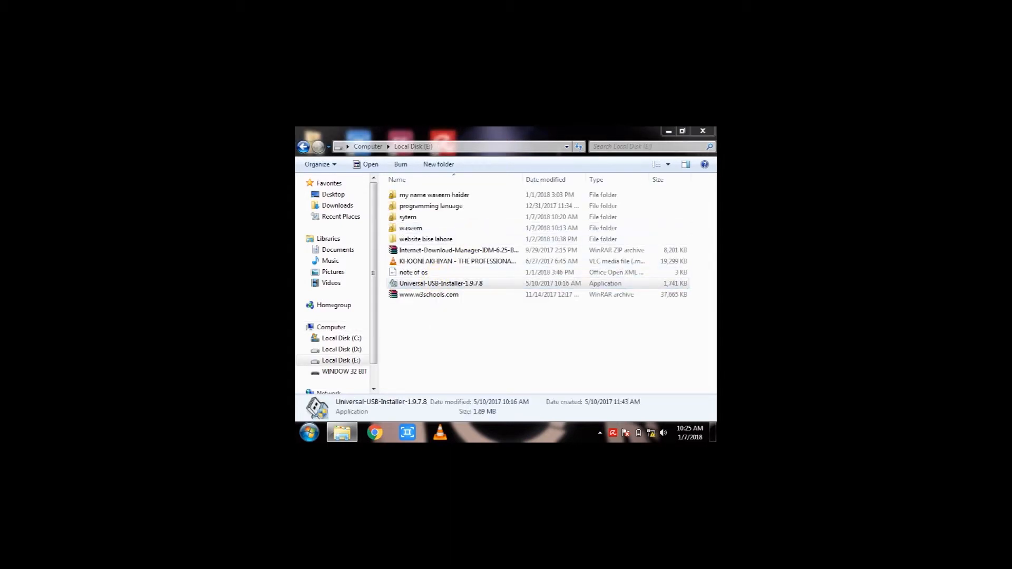
left_click(702, 131)
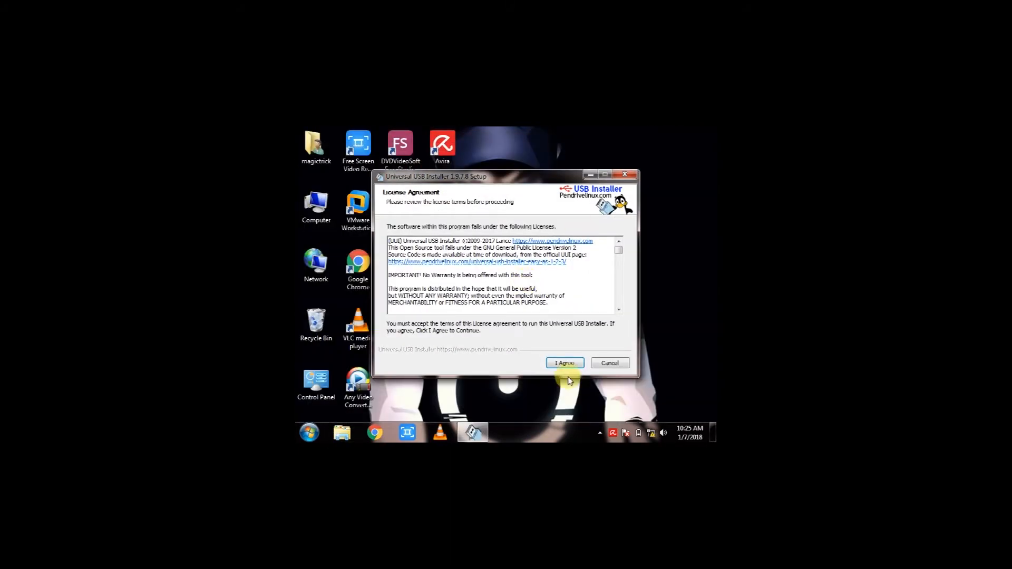
Accept the license agreement and set the source to the Windows 7 Installer distribution with the vLite ISO file
left_click(565, 363)
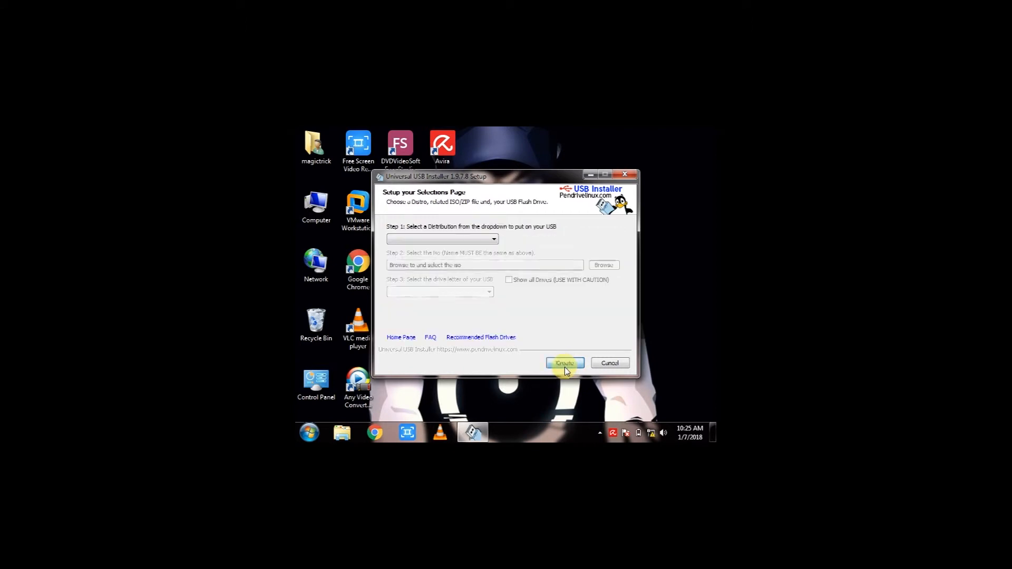
left_click(458, 239)
left_click_drag(493, 141, 497, 313)
left_click(433, 278)
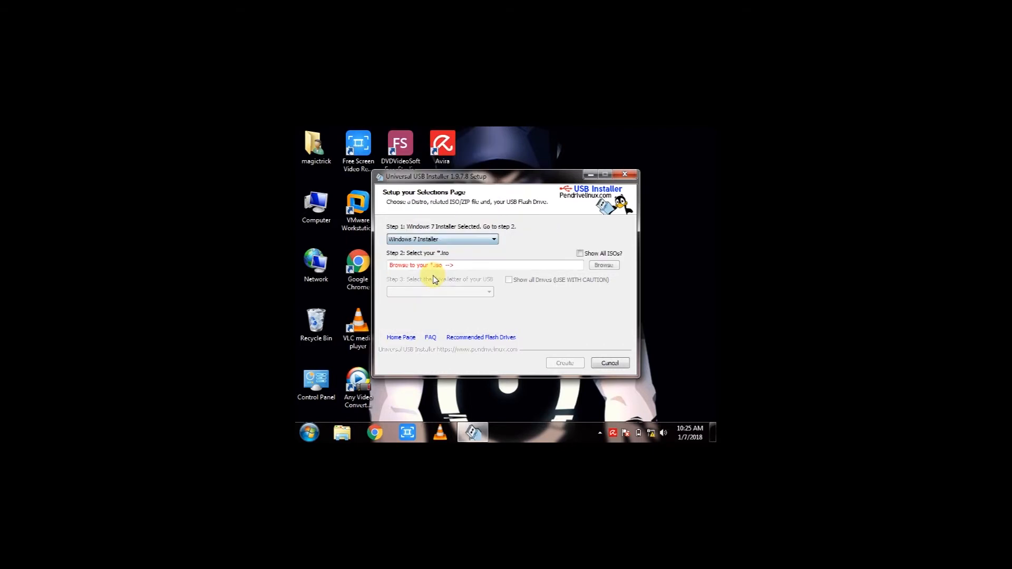
left_click(596, 267)
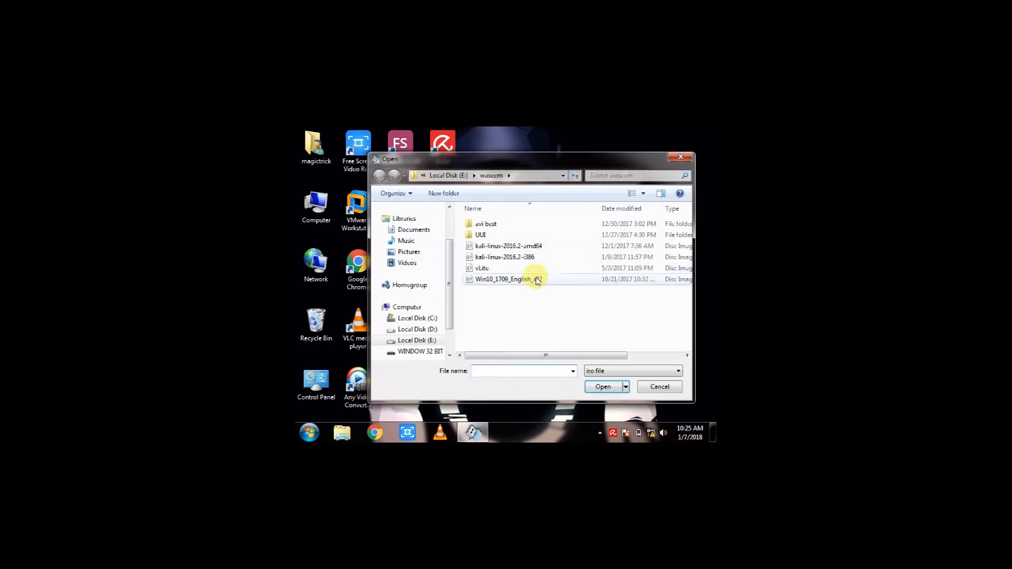
double_click(493, 268)
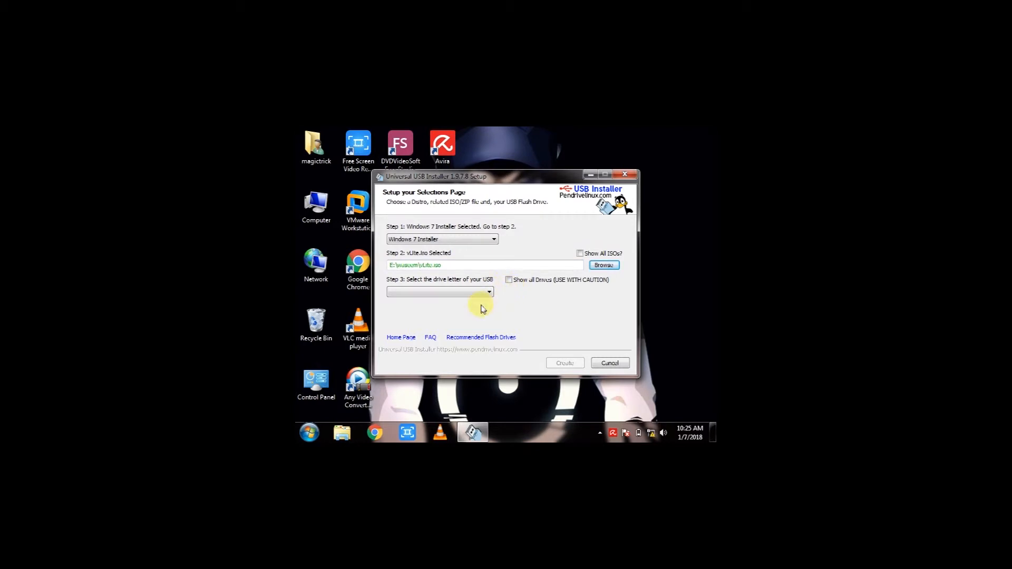
Examine the USB drive letter list with and without all drives shown, and leave the show-all-drives option disabled
left_click(484, 293)
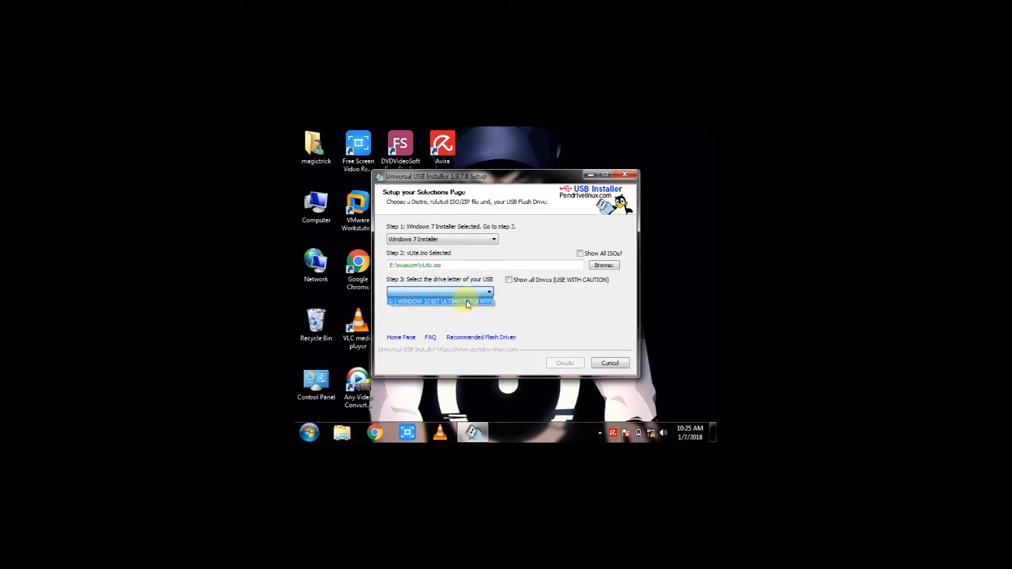
left_click(510, 284)
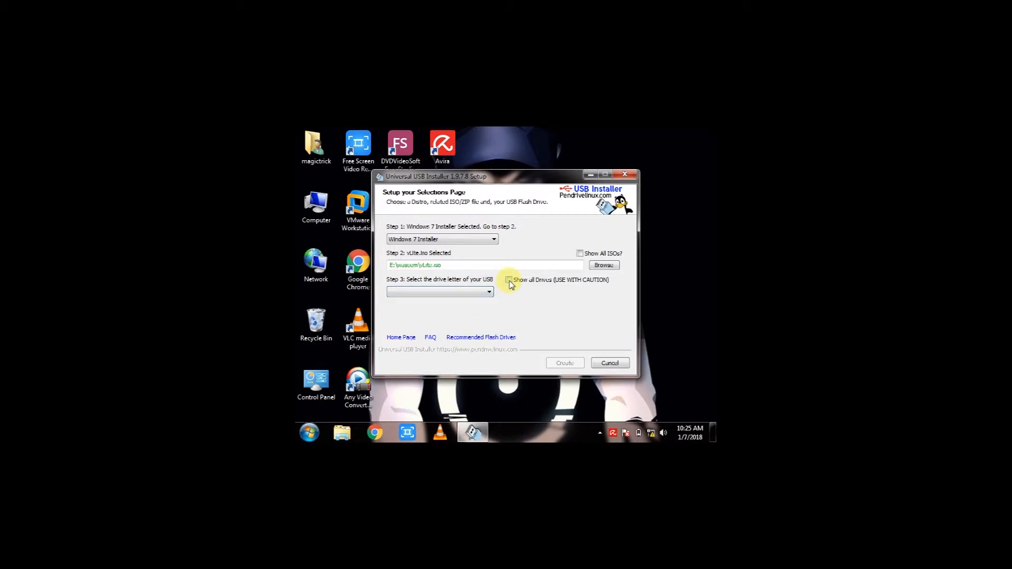
left_click(510, 280)
left_click(490, 292)
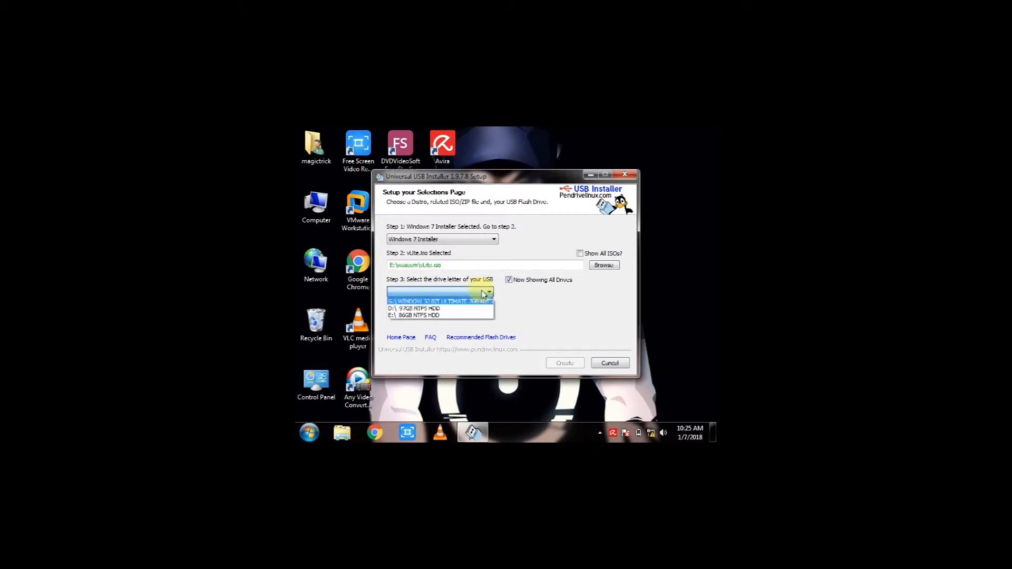
left_click(509, 284)
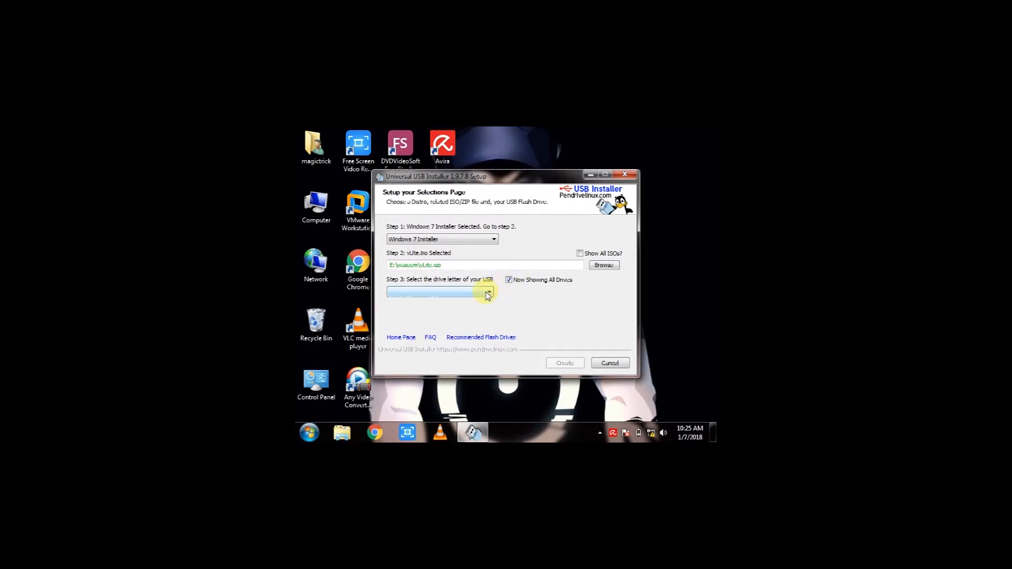
left_click(488, 294)
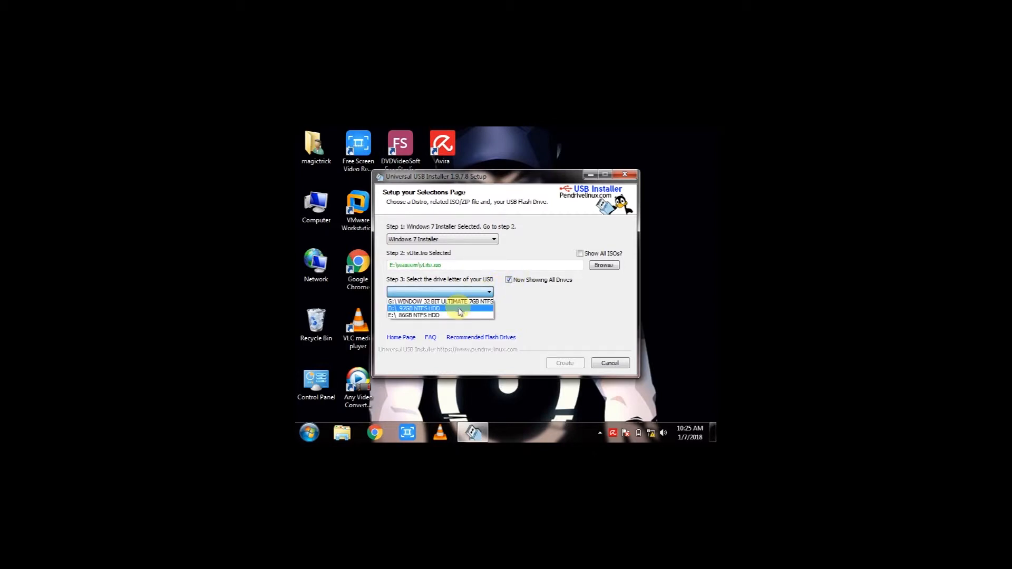
left_click(510, 283)
left_click(510, 280)
Create the bootable USB on drive G: with the Fat32 format option enabled, and confirm erasing the drive
left_click(488, 293)
left_click(458, 303)
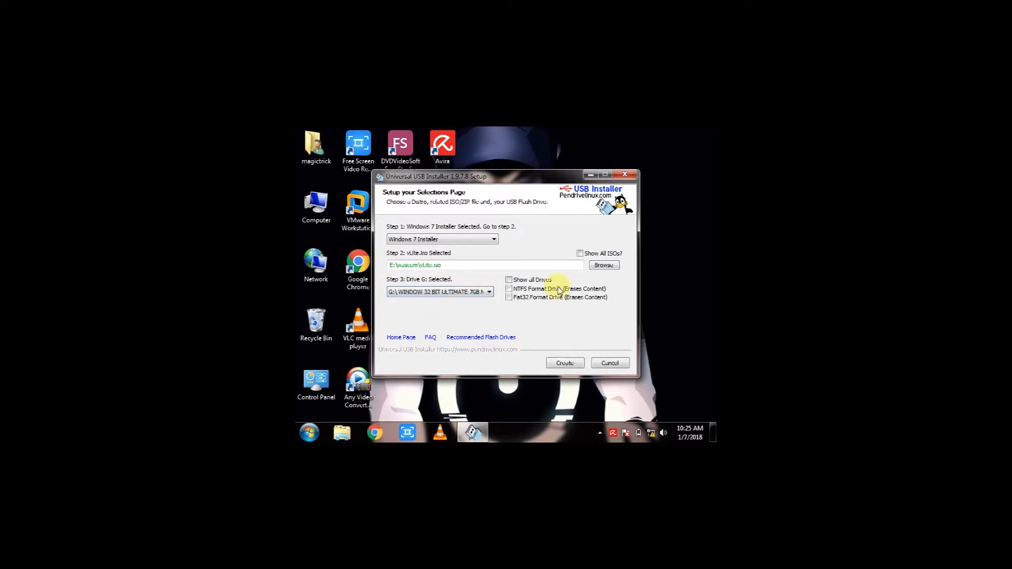
left_click(509, 298)
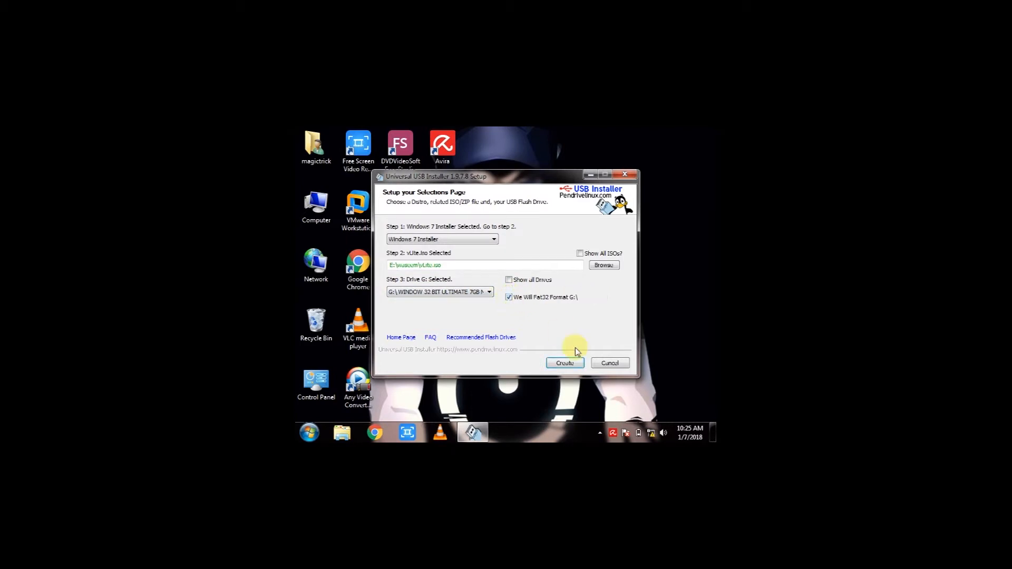
left_click(565, 363)
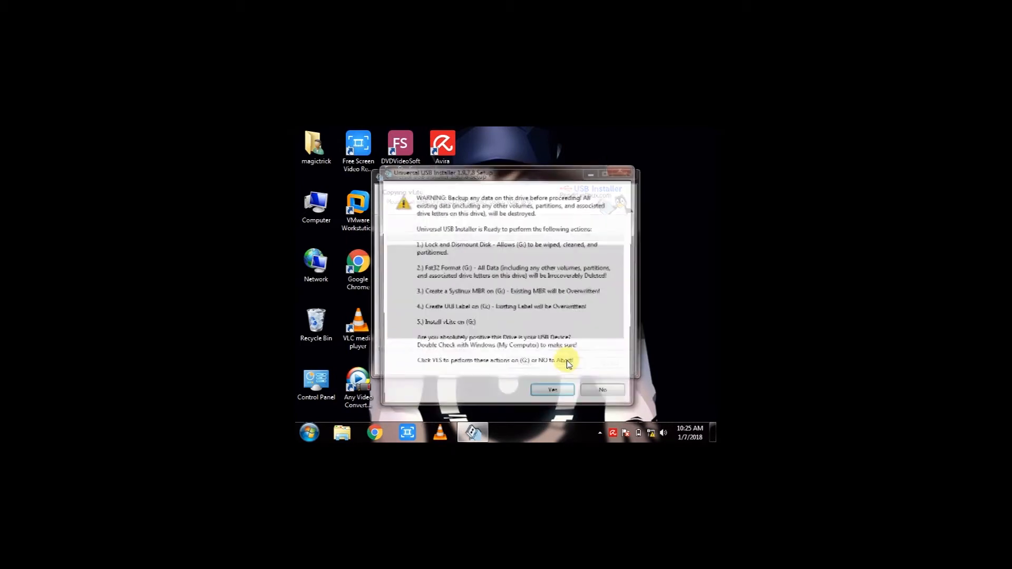
left_click(548, 394)
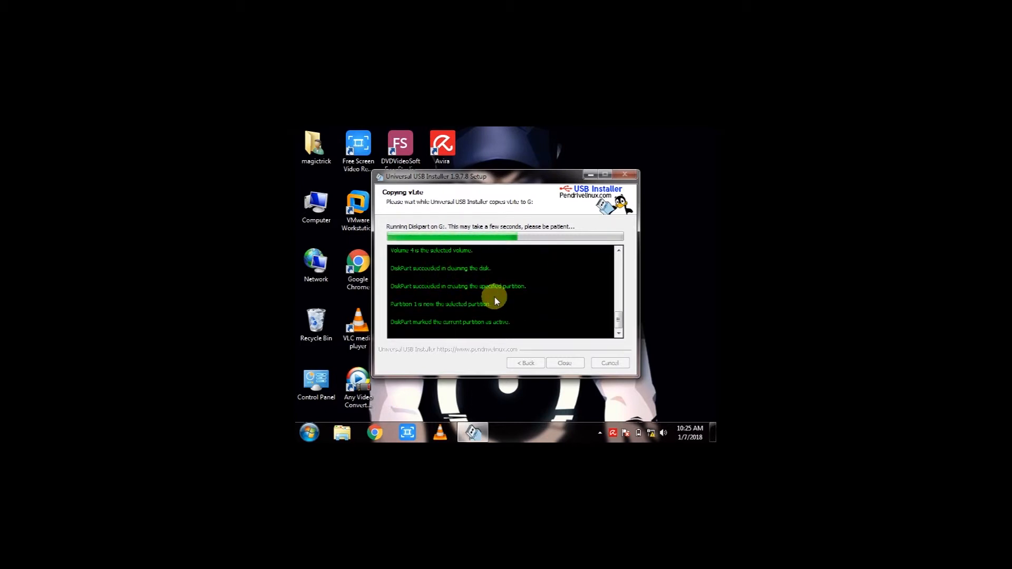
right_click(708, 148)
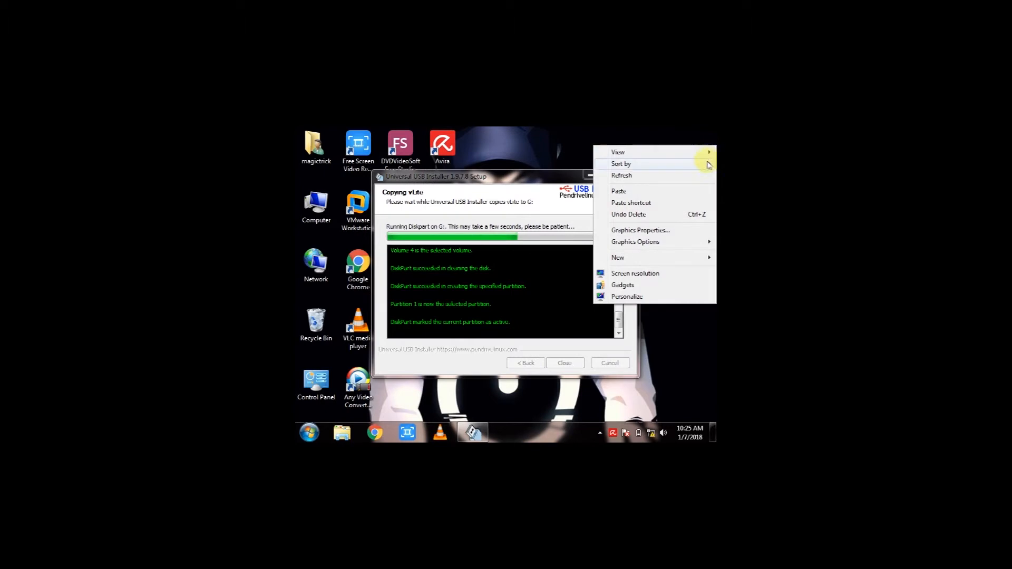
left_click(705, 172)
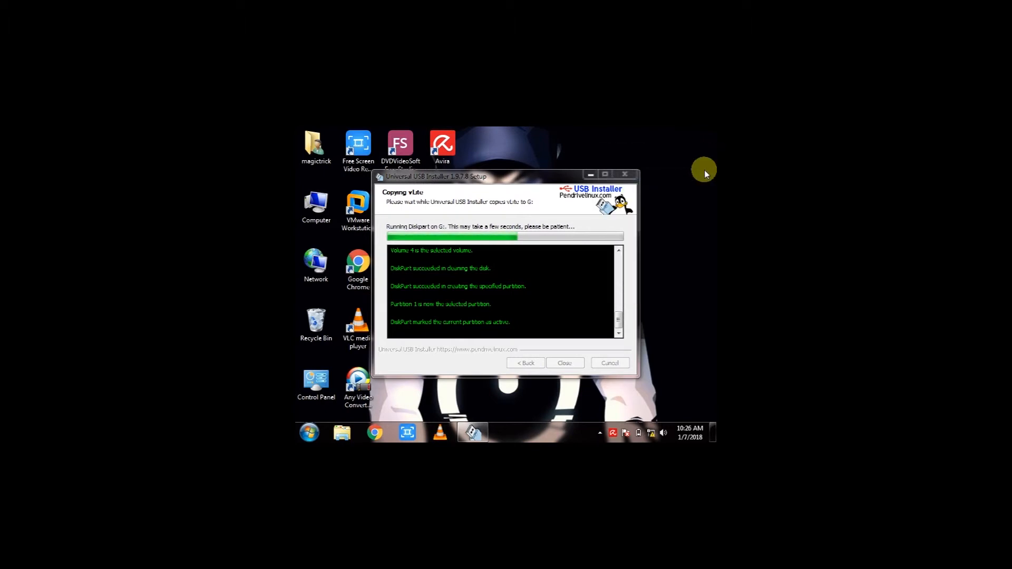
right_click(705, 162)
left_click(702, 193)
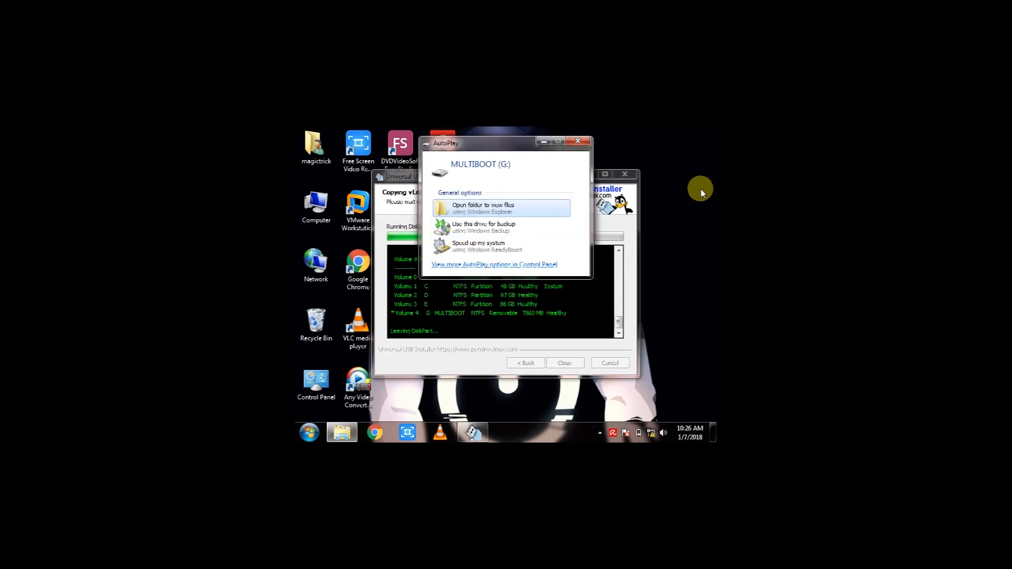
Dismiss the AutoPlay prompt for drive G: and move the ISO extraction window down to uncover the installer's heading
left_click(580, 143)
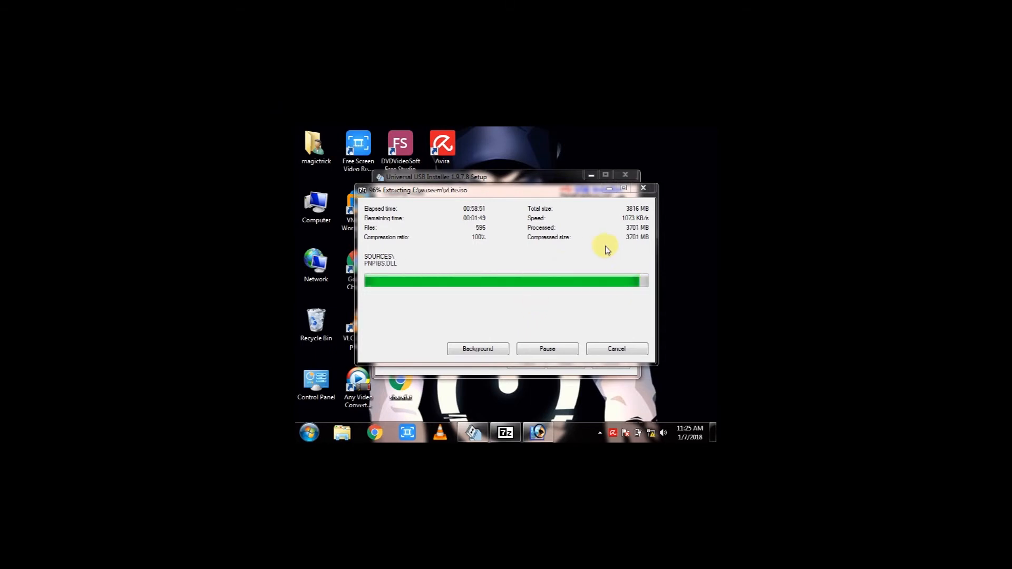
left_click_drag(562, 199, 544, 230)
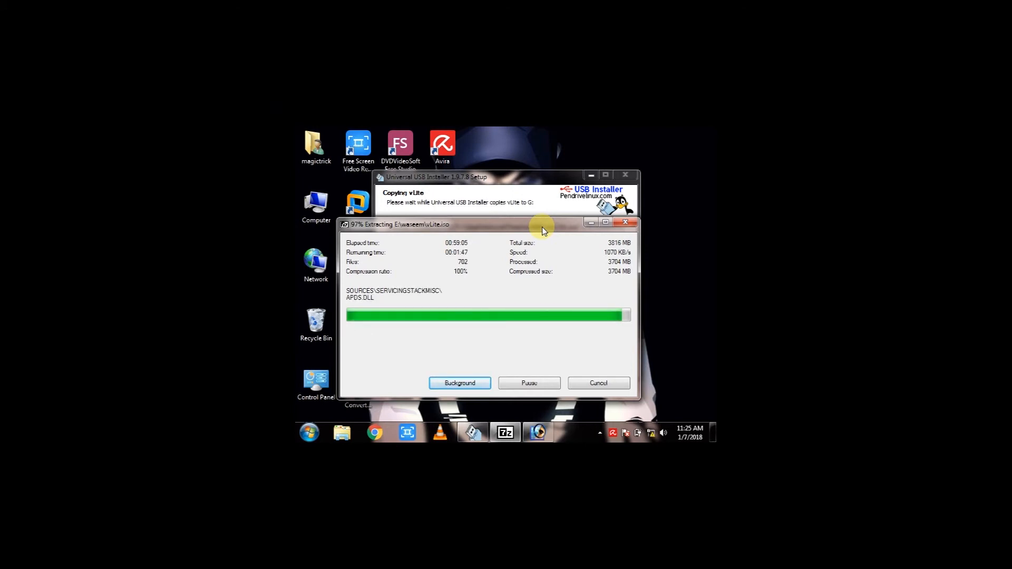
right_click(632, 131)
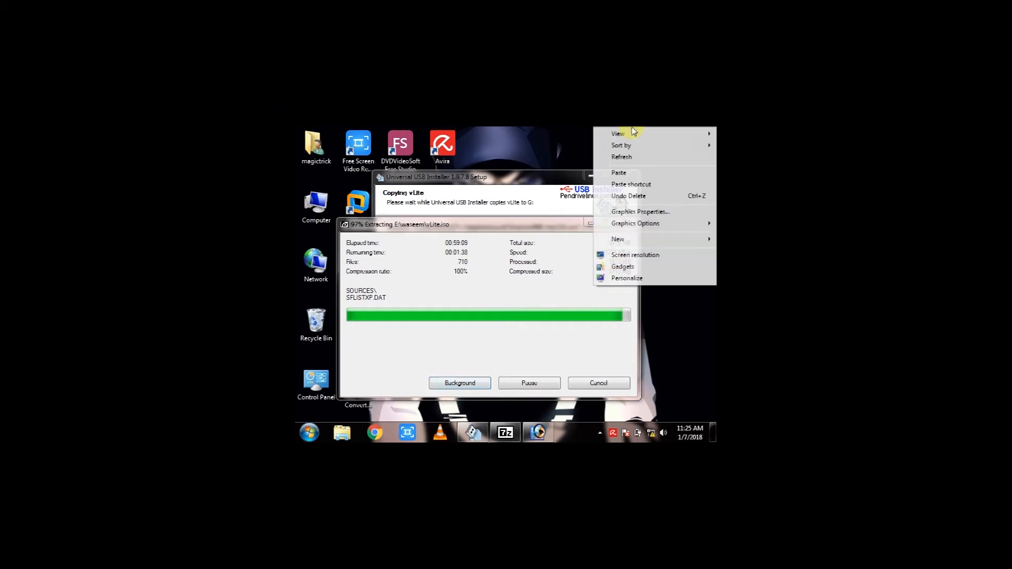
left_click(640, 156)
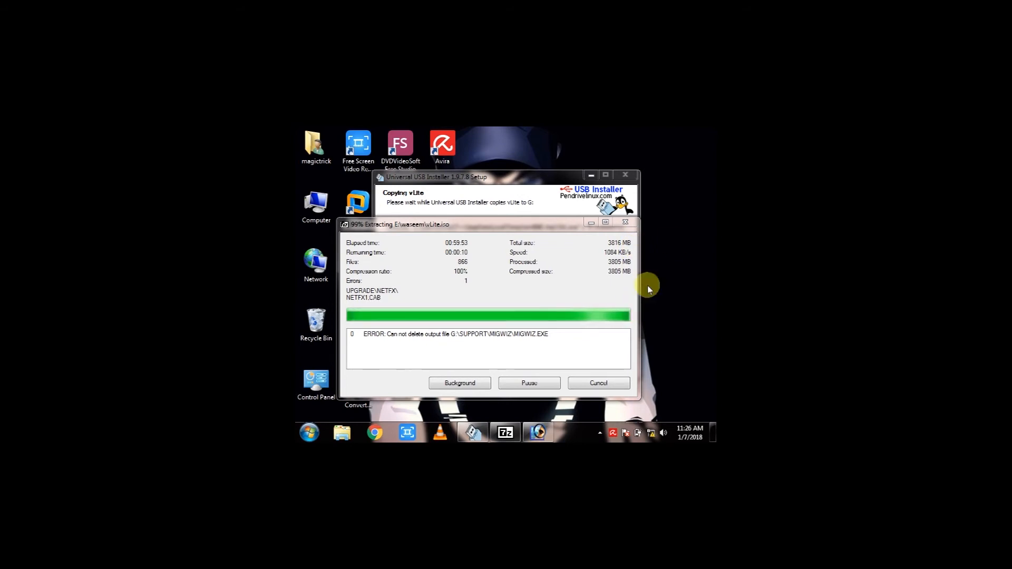
right_click(704, 188)
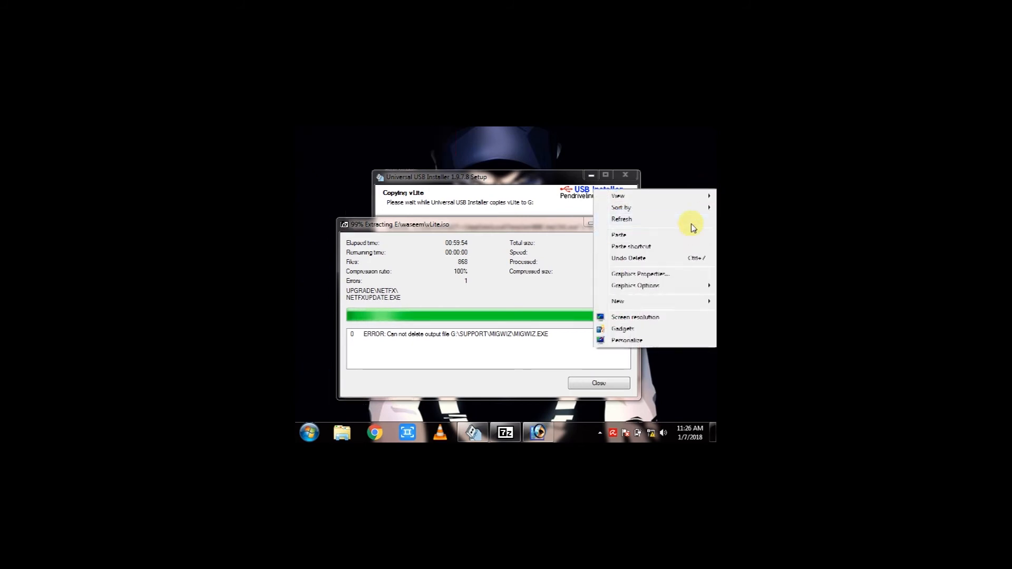
left_click(691, 223)
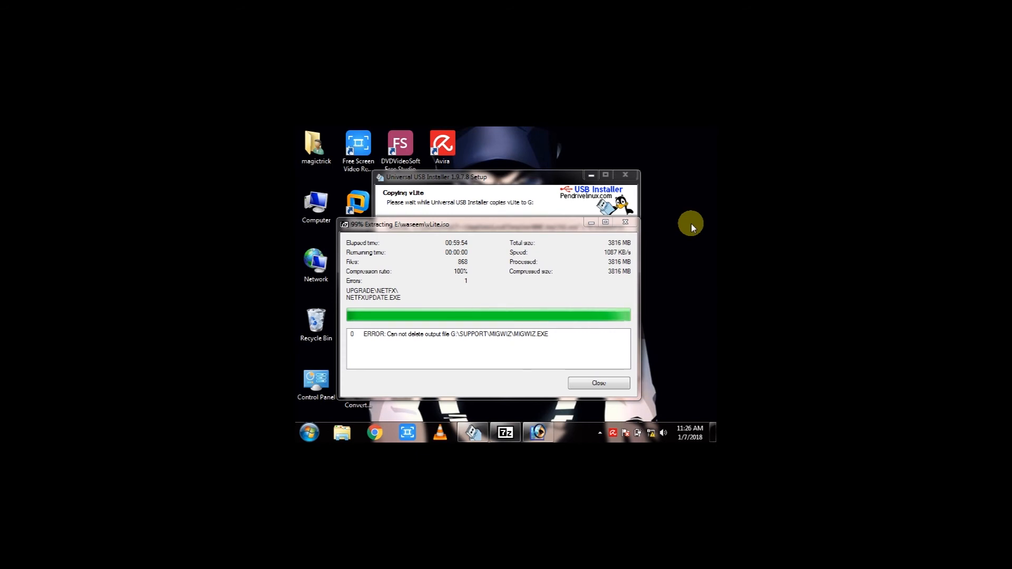
Close the finished ISO extraction window, let the installer complete its copy, and close the installer
left_click(592, 387)
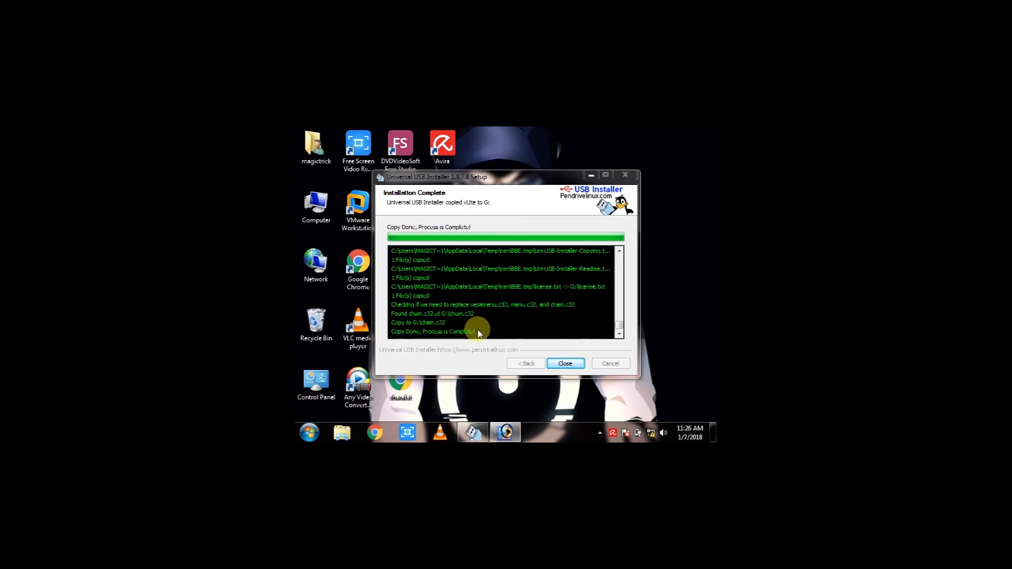
left_click(560, 369)
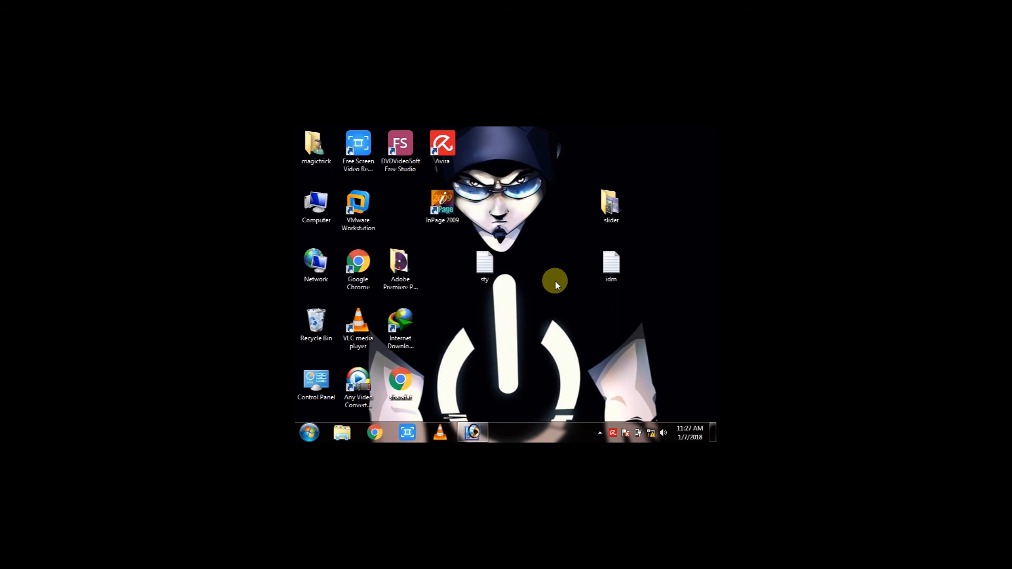
right_click(555, 279)
left_click(569, 294)
right_click(524, 172)
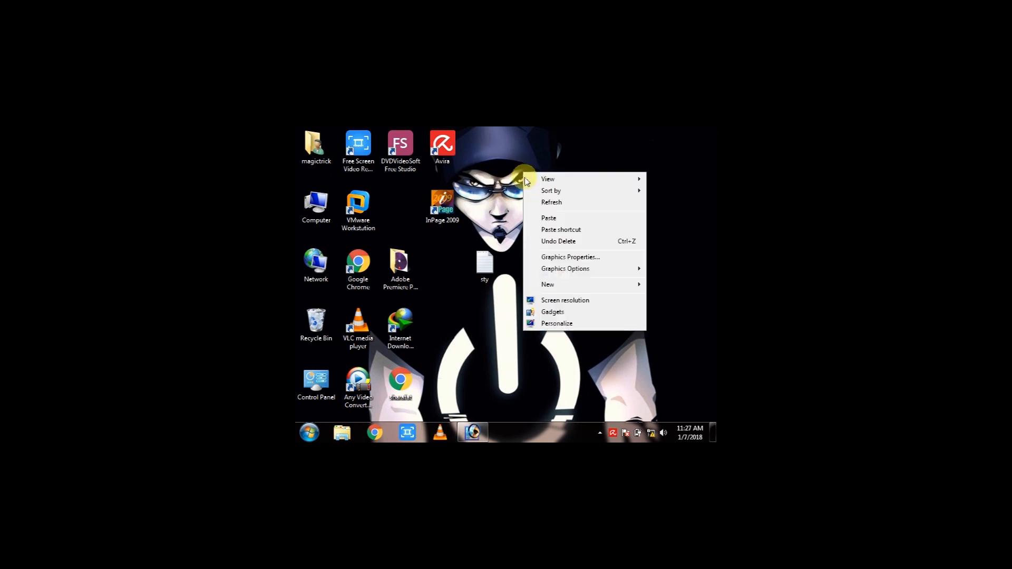
left_click(536, 203)
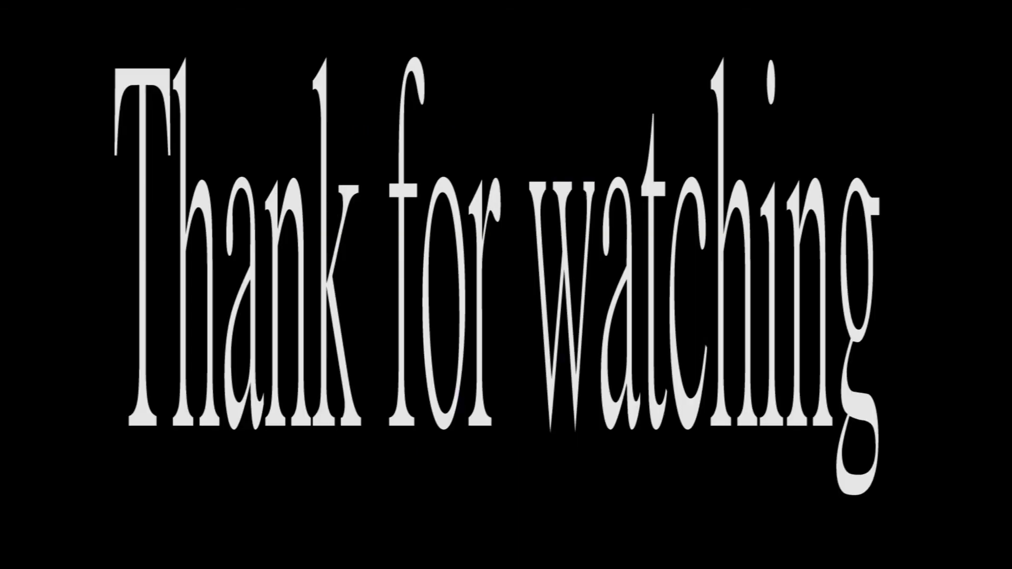